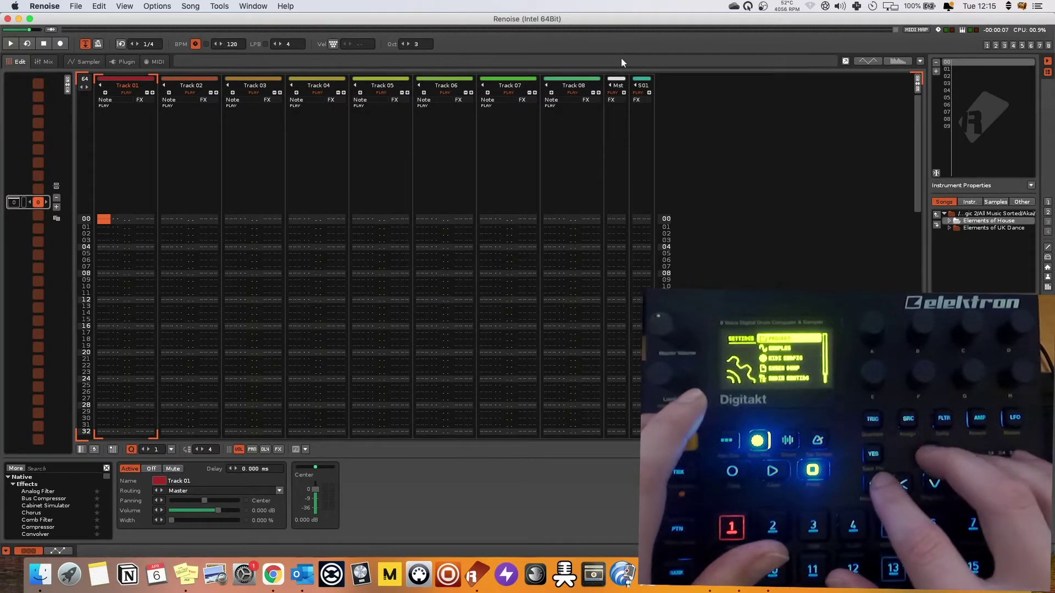
- Check the MIDI preferences, then toggle external MIDI clock sync off and back on
left_click(614, 58)
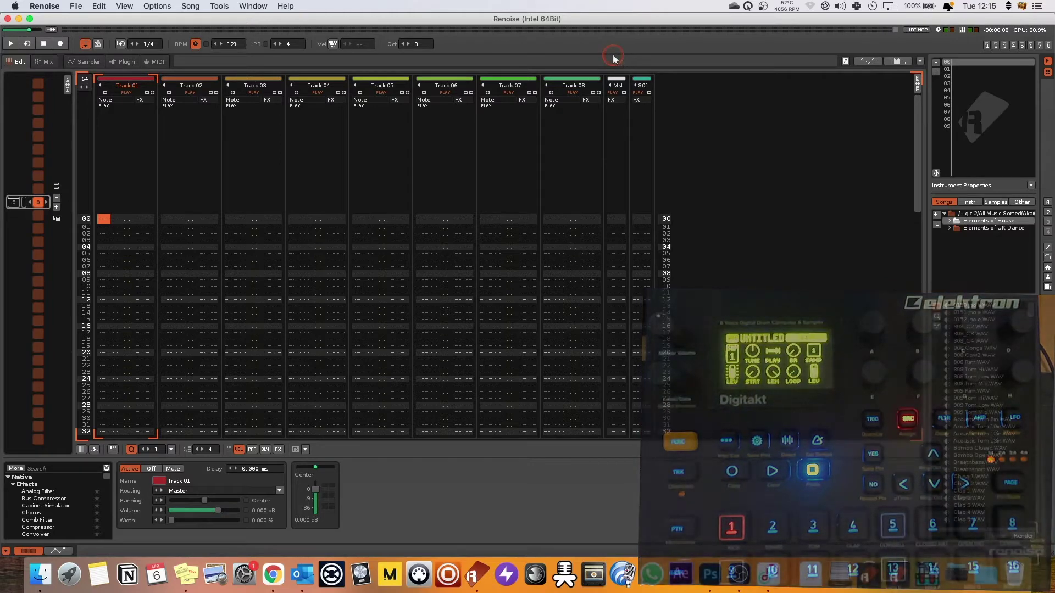
left_click(187, 61)
left_click(44, 6)
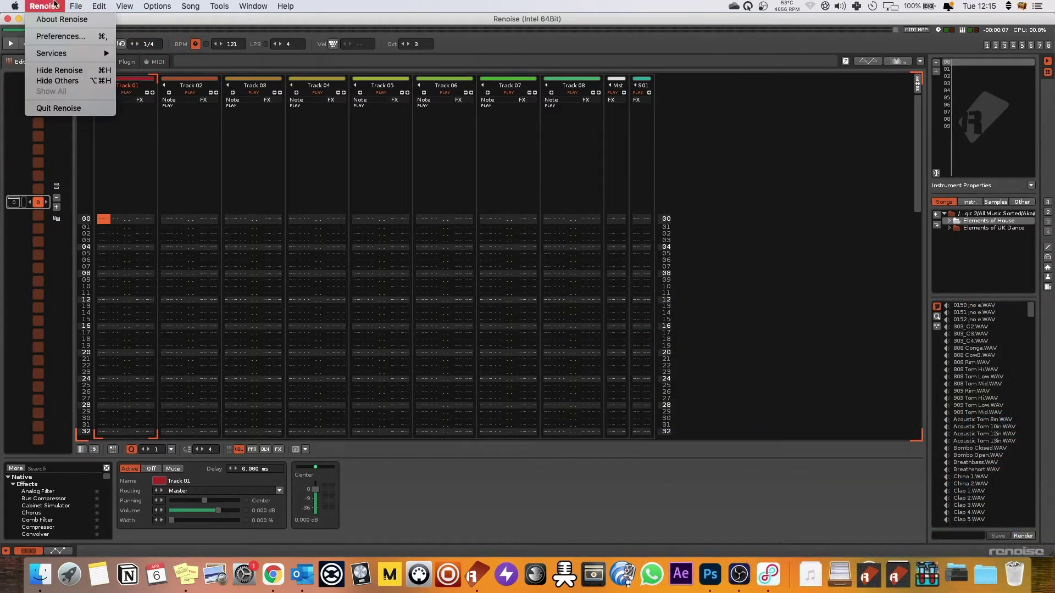
left_click(55, 36)
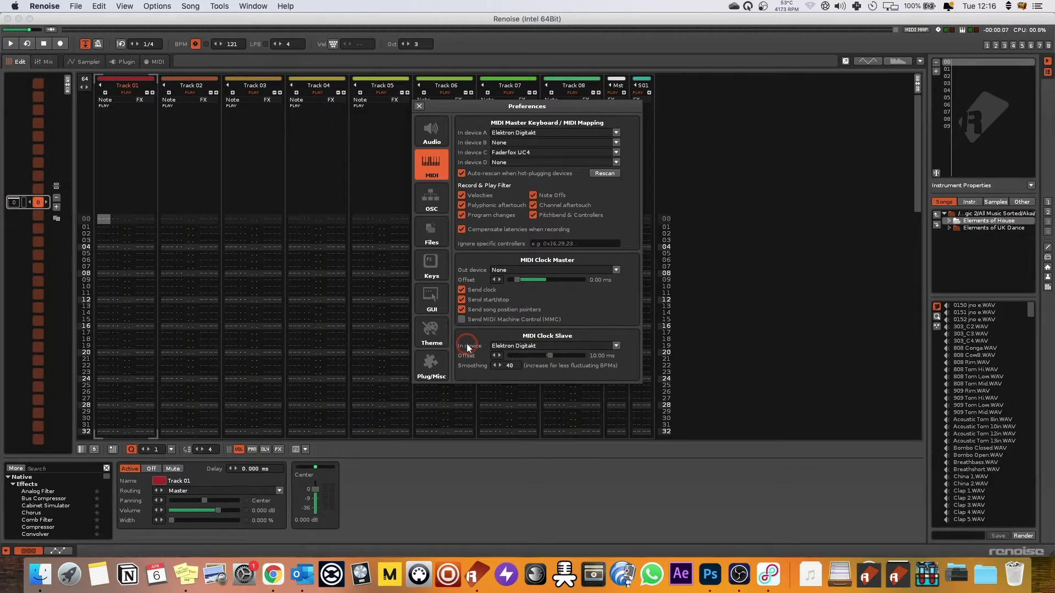
left_click(419, 105)
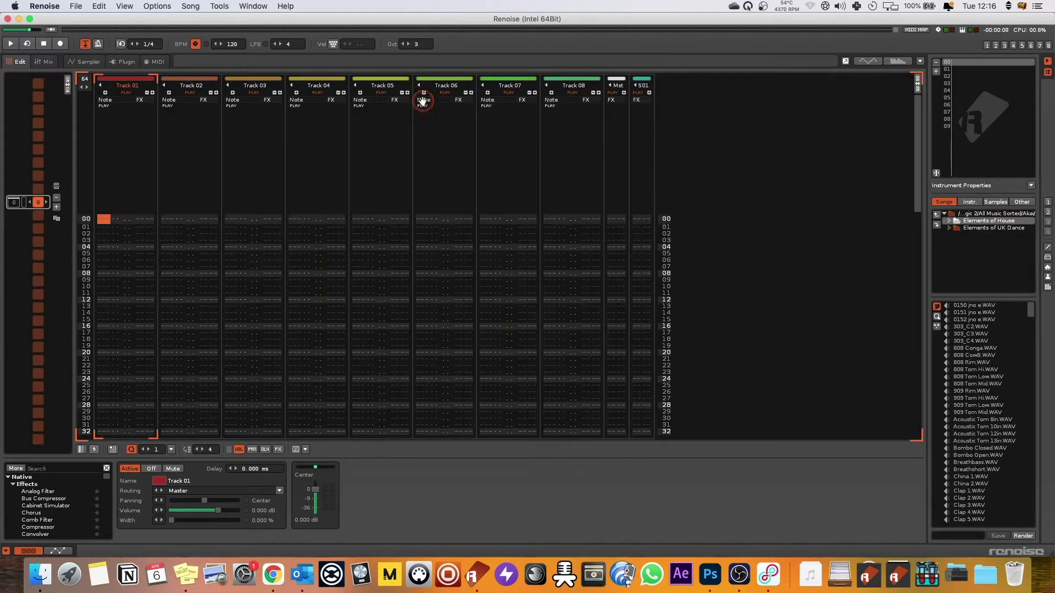
left_click(195, 45)
left_click(195, 46)
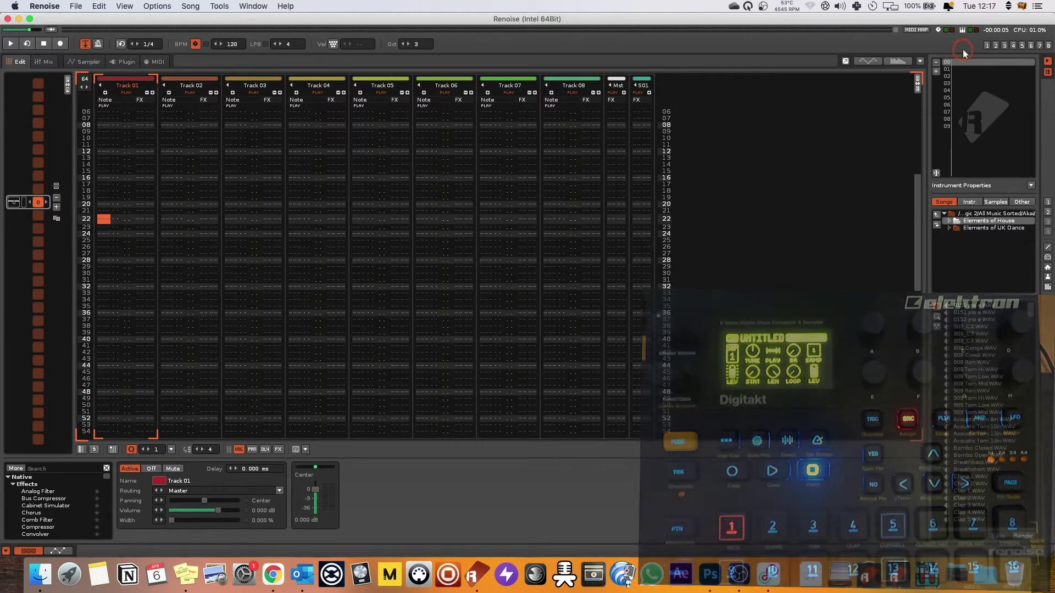
- Rename the first instrument slot to 'Digitakt Track 1'
left_click(983, 62)
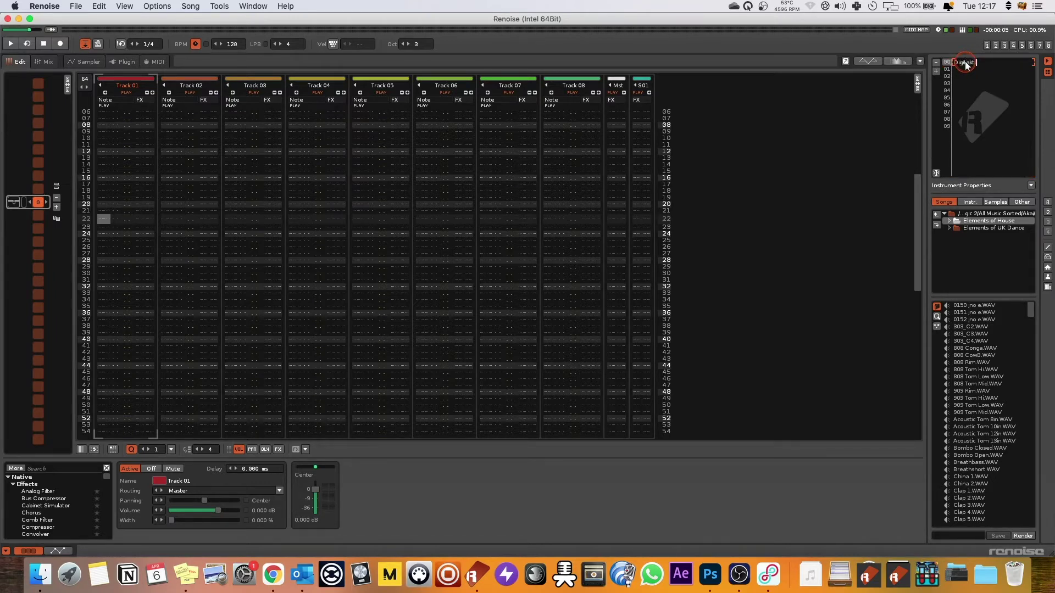
type("k 1")
key("Return")
- Set the instrument's MIDI input to Elektron Digitakt, channel 1, routed to Track 01
left_click(150, 60)
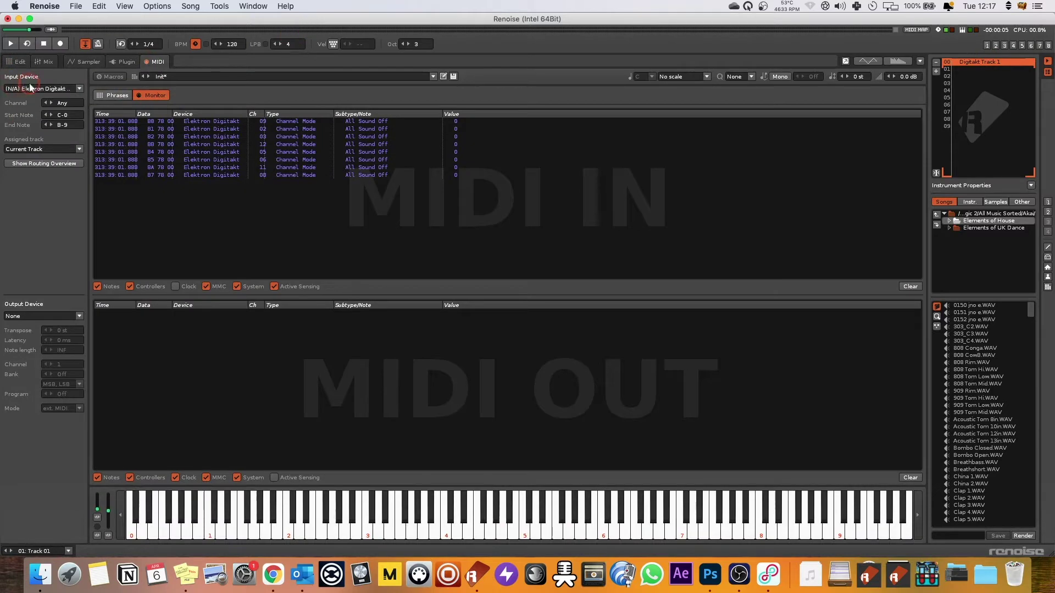
left_click(43, 89)
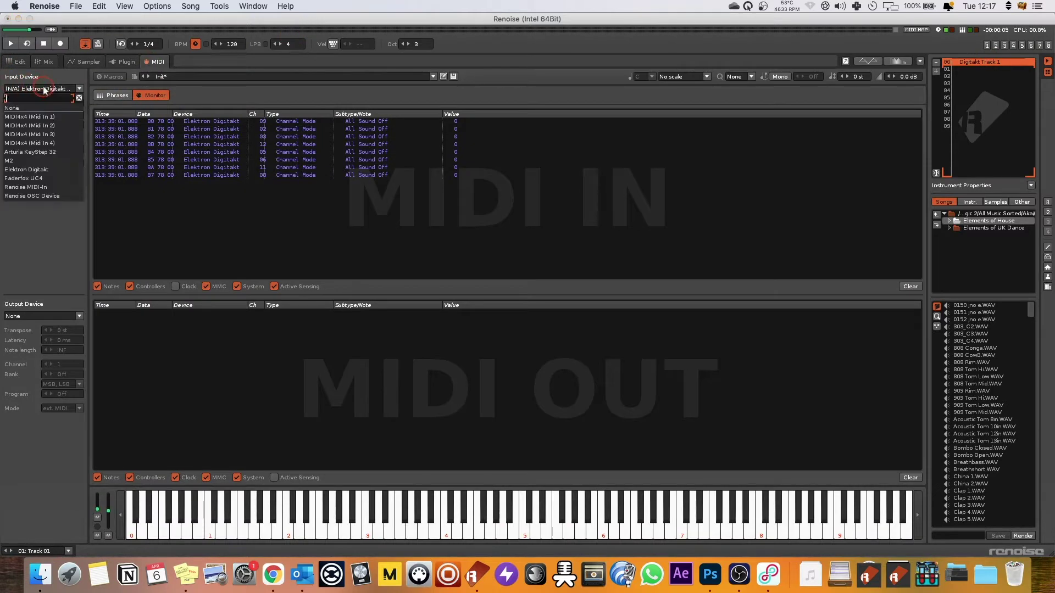
left_click(34, 171)
left_click(48, 103)
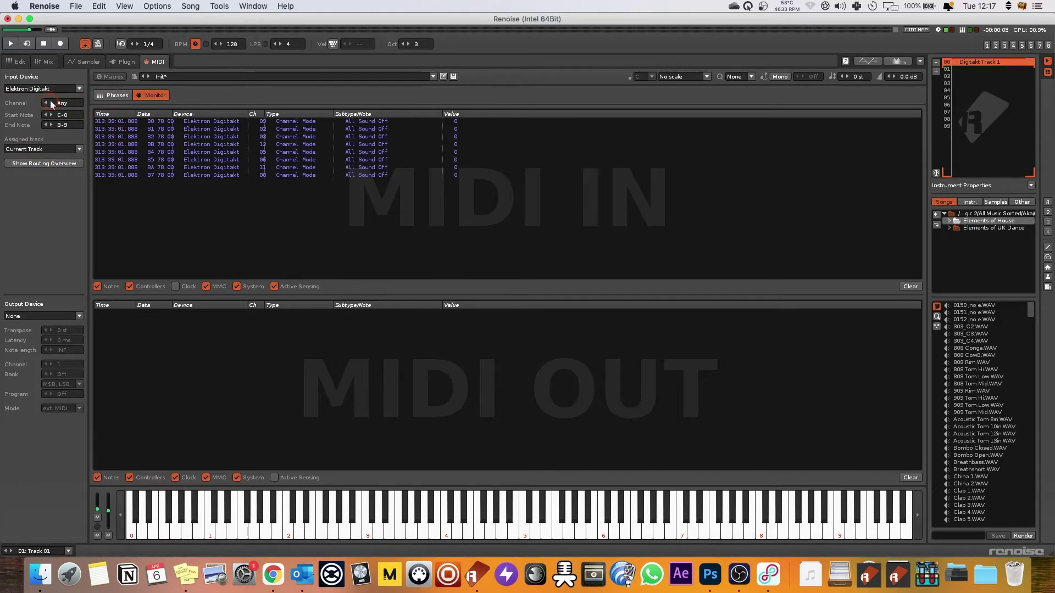
left_click(50, 102)
left_click(64, 149)
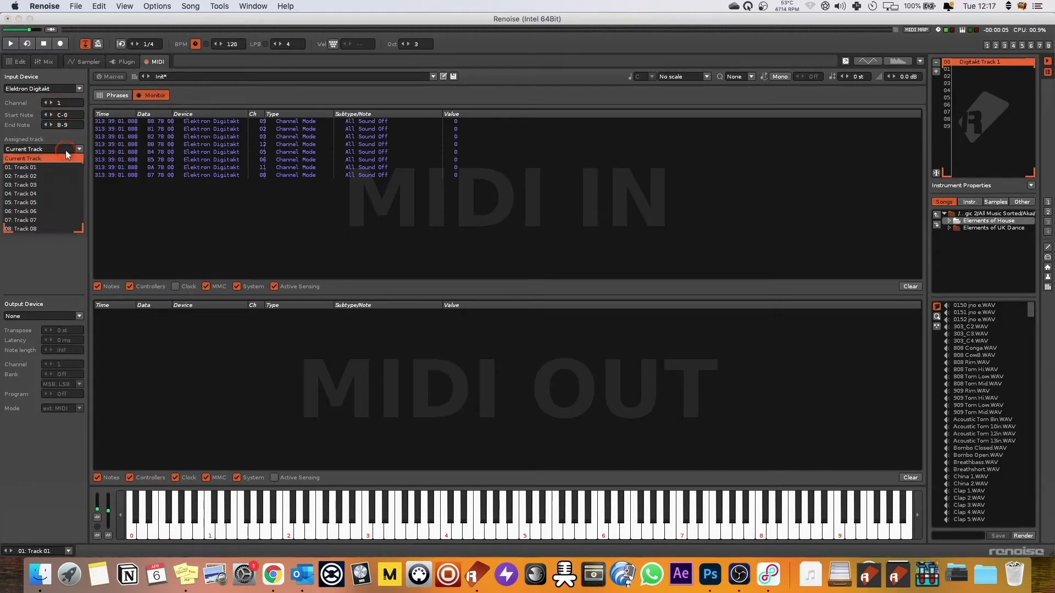
left_click(36, 167)
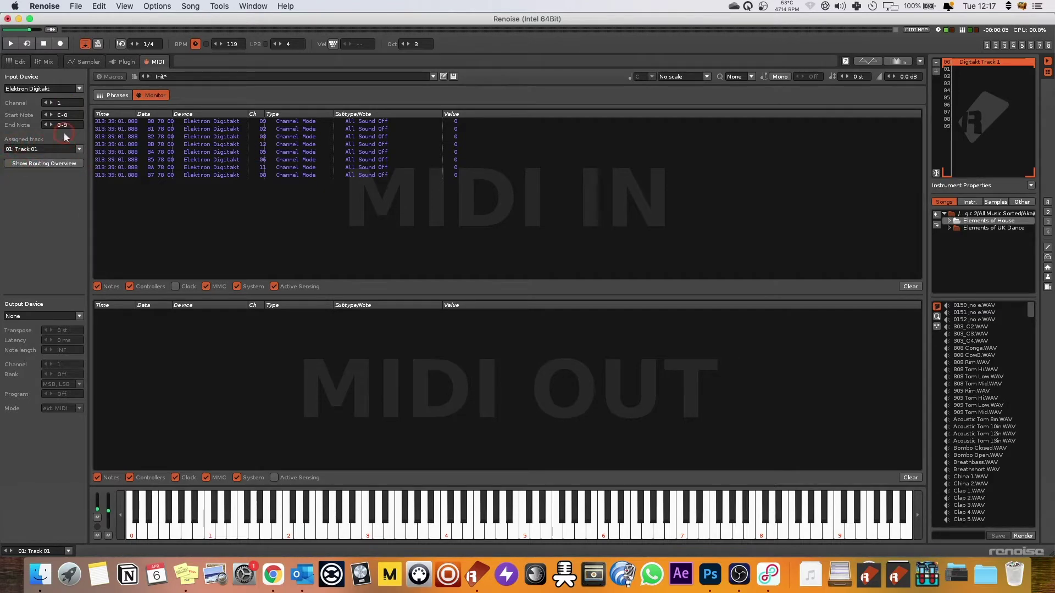
left_click(19, 62)
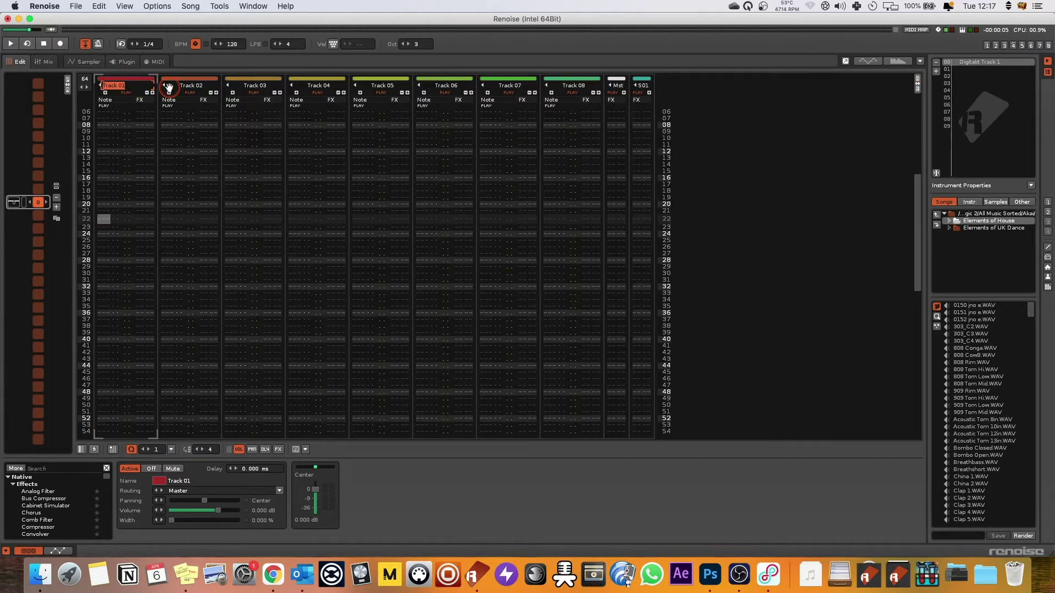
- Name the first four tracks Digitakt 1, Digitakt 2, Digitakt 3 and Digitakt 4
type("Digitakt 1")
double_click(189, 85)
type("Digitakt 2")
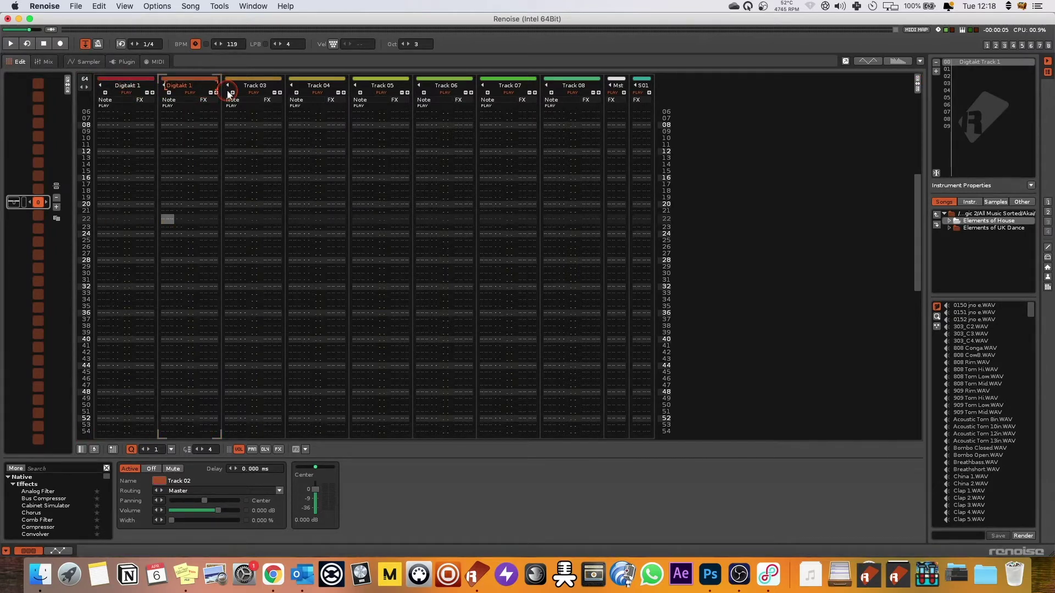
key("Return")
double_click(244, 85)
type("Digitakt 3")
double_click(341, 86)
type("Digitakt 1")
key("BackSpace")
type("4")
- Rename the fifth to seventh tracks Digitakt 5, Digitakt 6 and Digitakt 7
double_click(382, 85)
type("Digitakt 5")
double_click(446, 85)
type("Digitakt 6")
double_click(510, 86)
type("Digitakt 7")
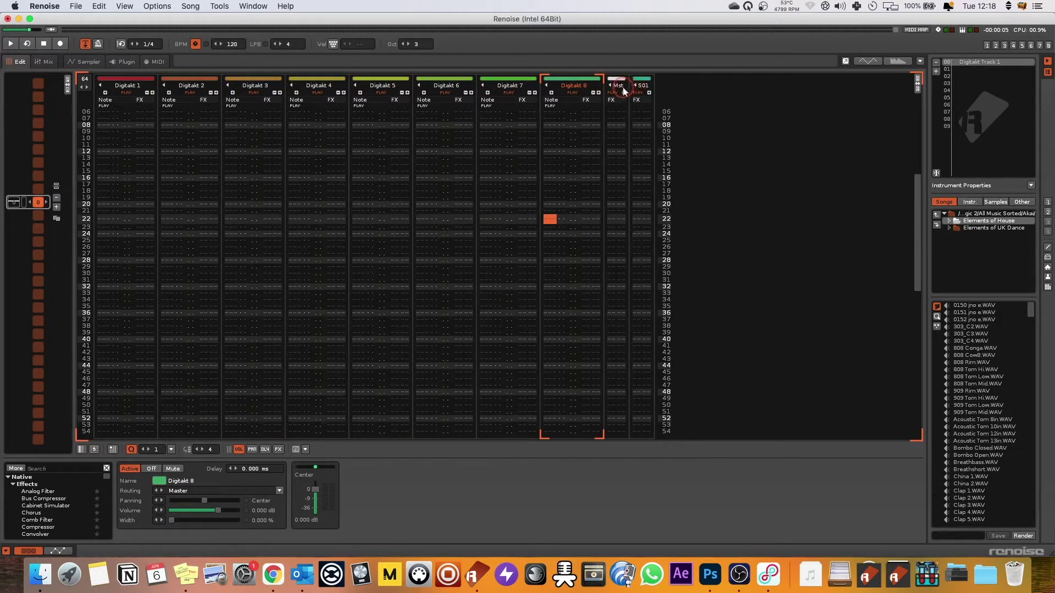
- Insert new tracks after Digitakt 8 and name them Digitakt 9 and Digitakt 10
key("super+t")
key("super+t")
double_click(632, 85)
type("Digitakt 1")
key("BackSpace")
type("9")
key("Return")
double_click(703, 85)
type("Digitakt 1")
type("0")
key("Return")
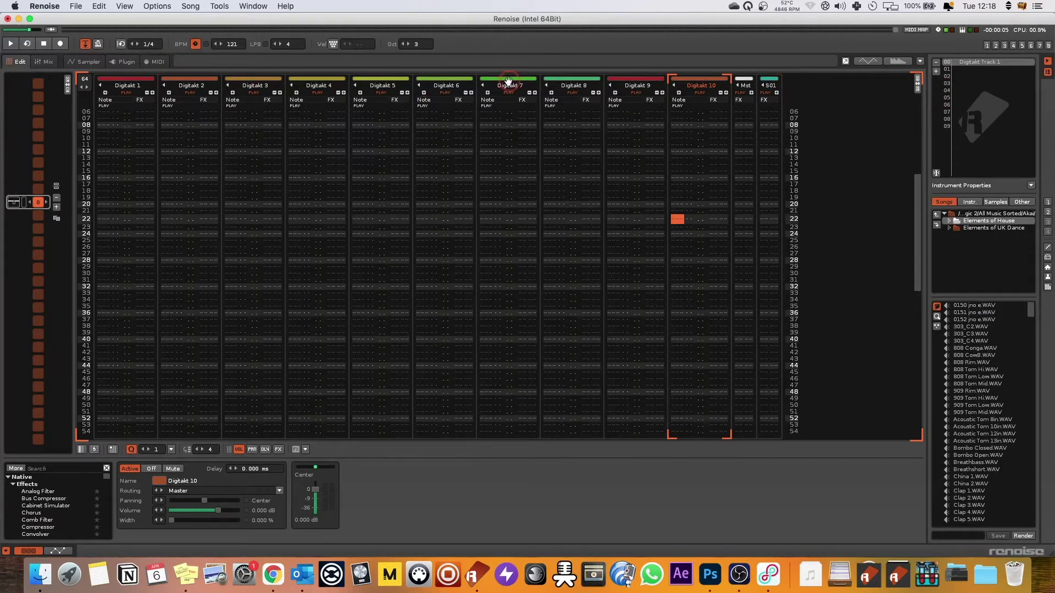
- Duplicate the Digitakt Track 1 instrument and rename the copy 'Digitakt Track 2'
left_click(101, 82)
key("super+shift+z")
left_click(985, 62)
key("super+z")
left_click(984, 67)
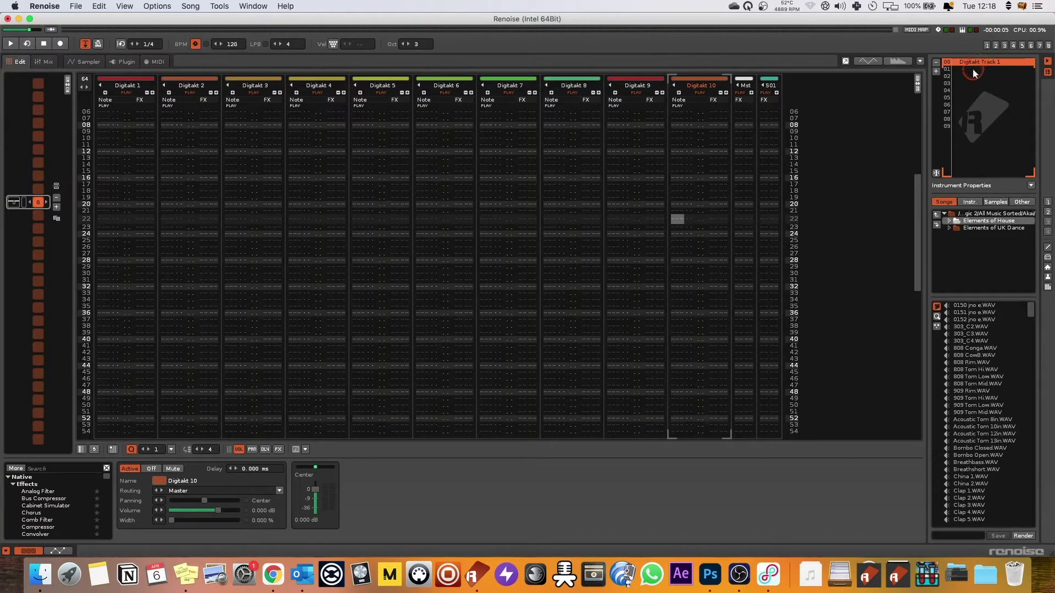
key("super+z")
key("super+z")
key("super+z")
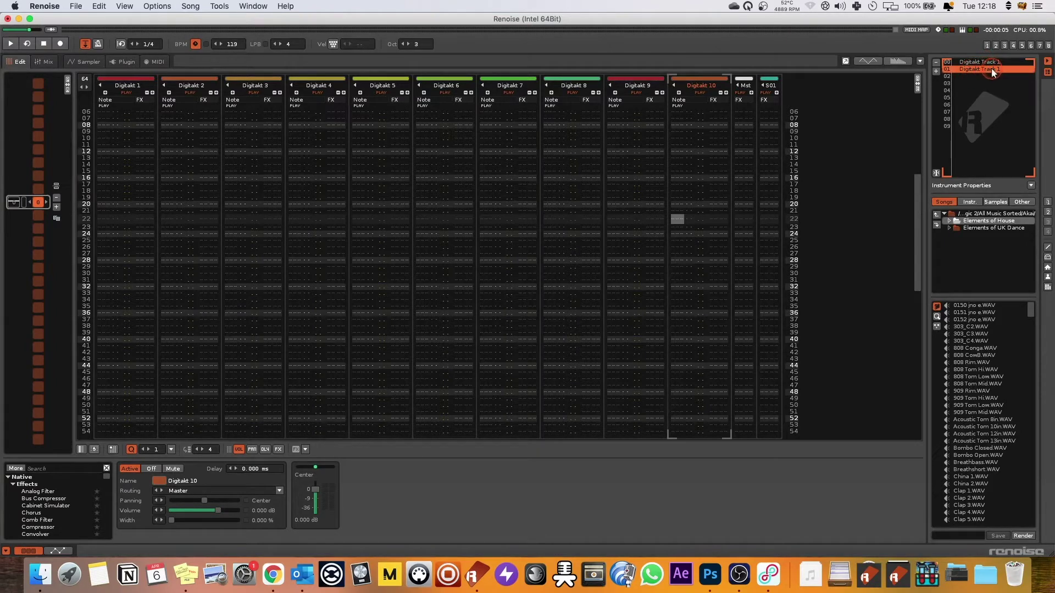
double_click(991, 69)
key("BackSpace")
type("2")
key("Return")
- Set the new instrument's MIDI input to channel 2, routed to the Digitakt 2 track
left_click(154, 62)
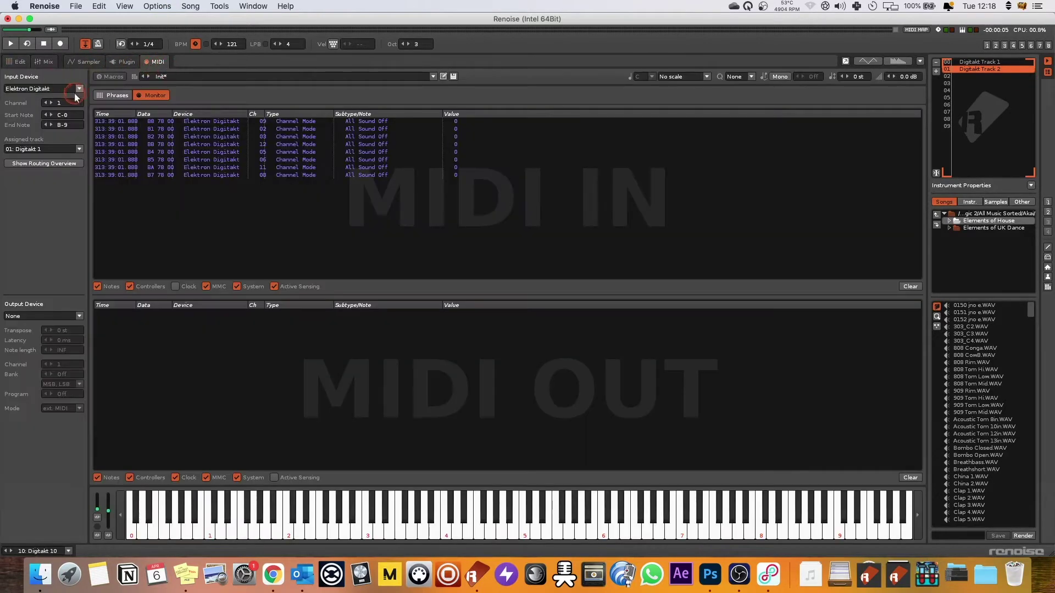
left_click(55, 103)
left_click(54, 149)
left_click(41, 175)
left_click(959, 58)
left_click(16, 61)
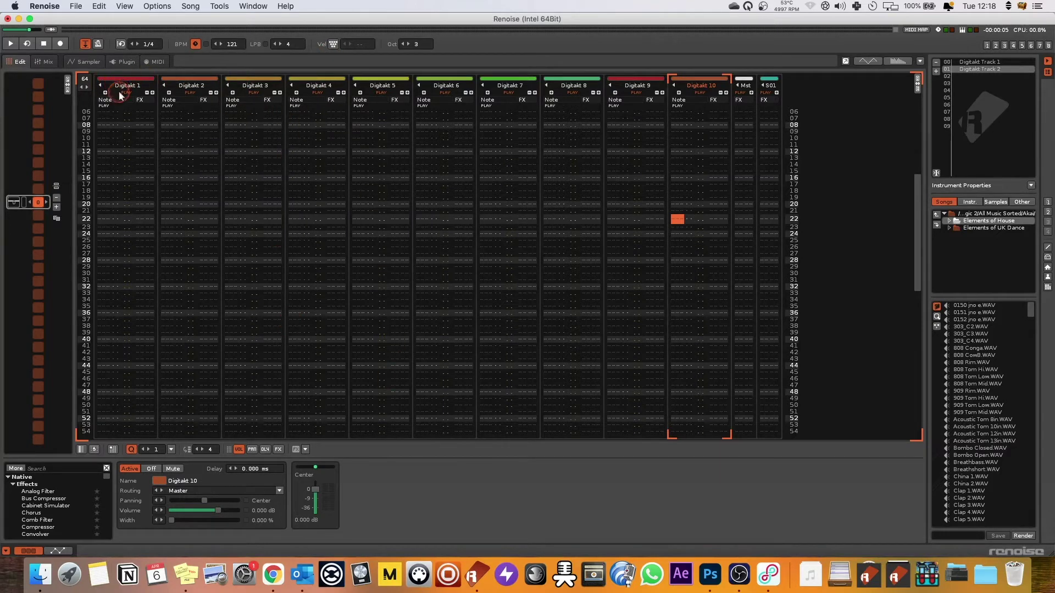
- Name the third instrument slot 'Digitakt Track 3'
left_click(978, 69)
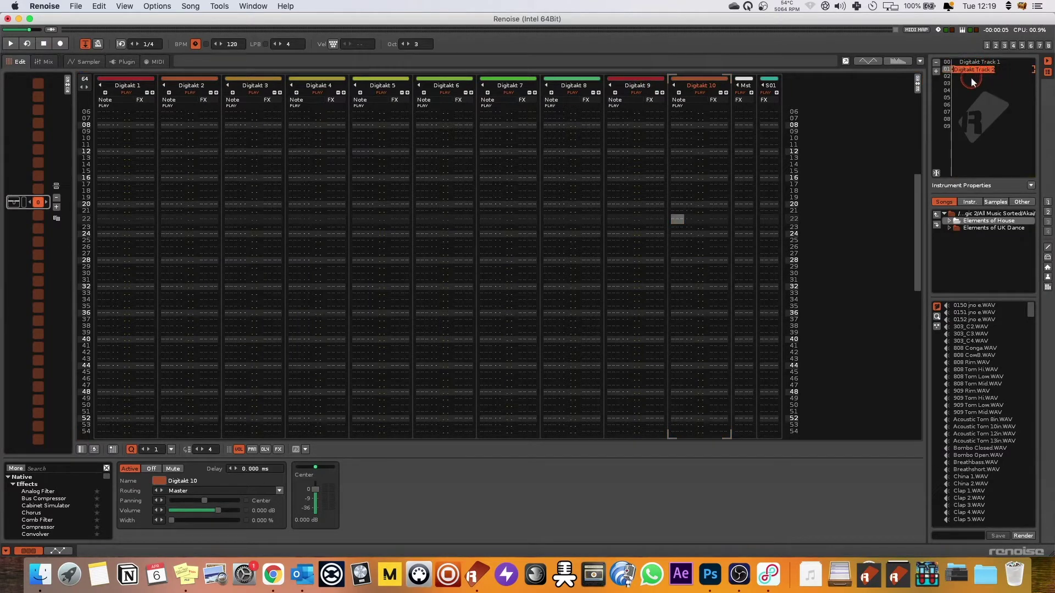
left_click(983, 71)
left_click(973, 76)
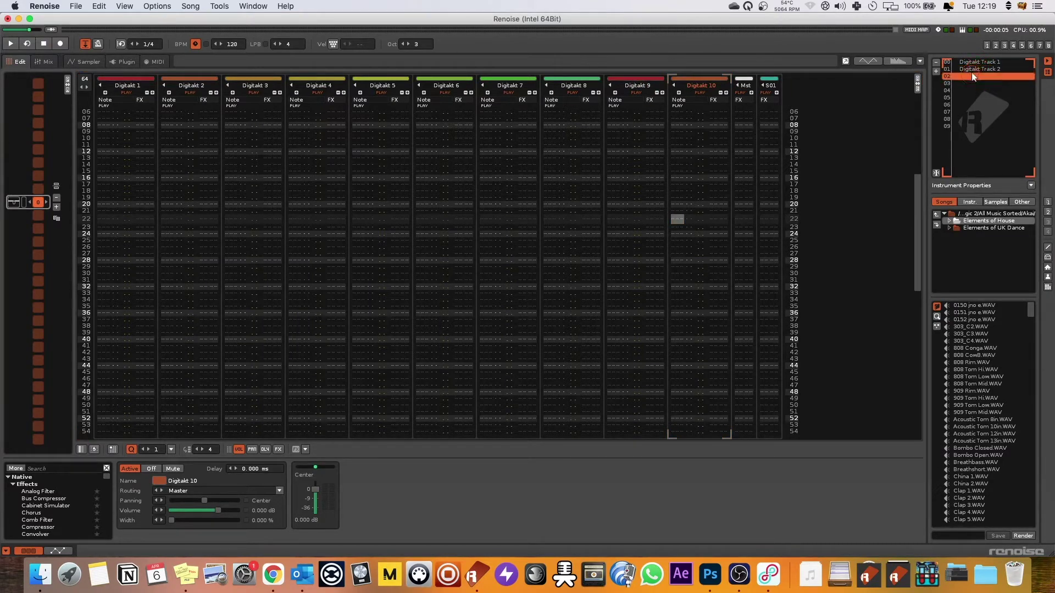
double_click(994, 78)
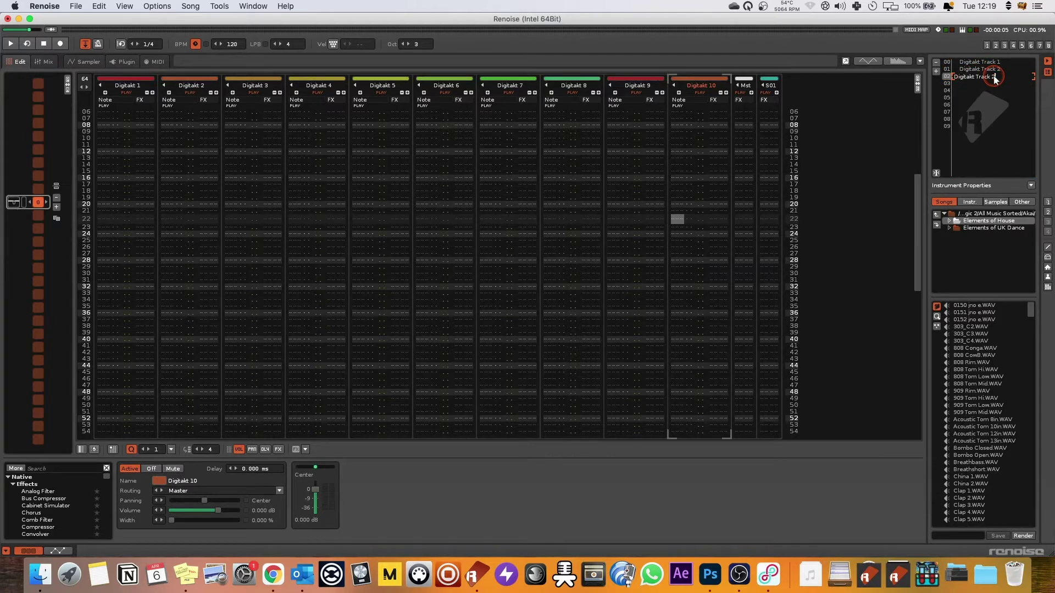
key("BackSpace")
type("3")
key("Return")
- Name the fourth slot 'Digitakt Track 4' and duplicate through 'Digitakt Track 10'
left_click(982, 84)
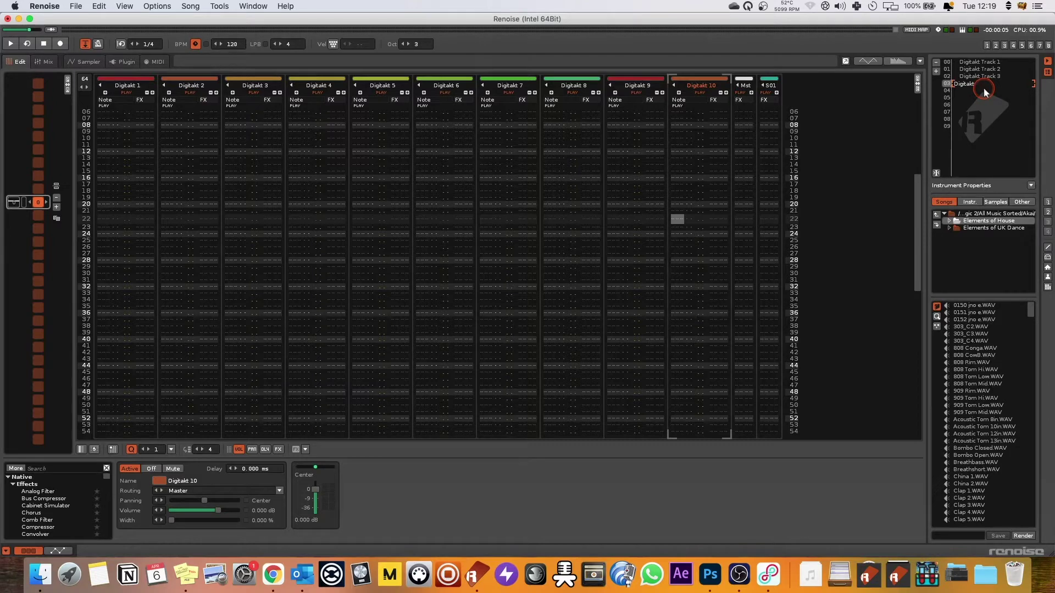
type("Track 4")
key("Return")
key("super+d")
key("super+d")
key("super+d")
key("super+d")
key("super+d")
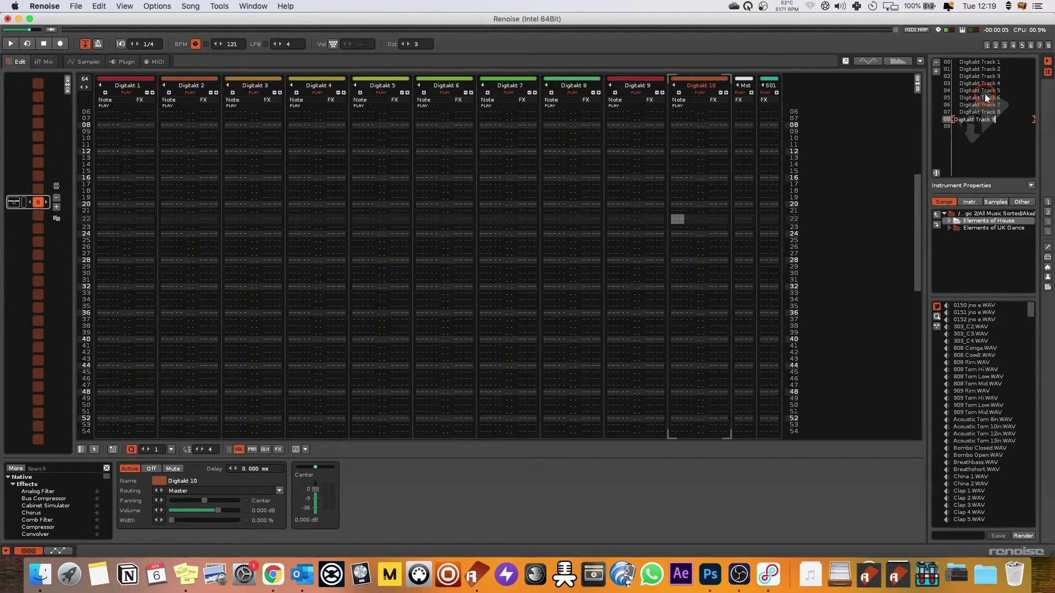
key("super+d")
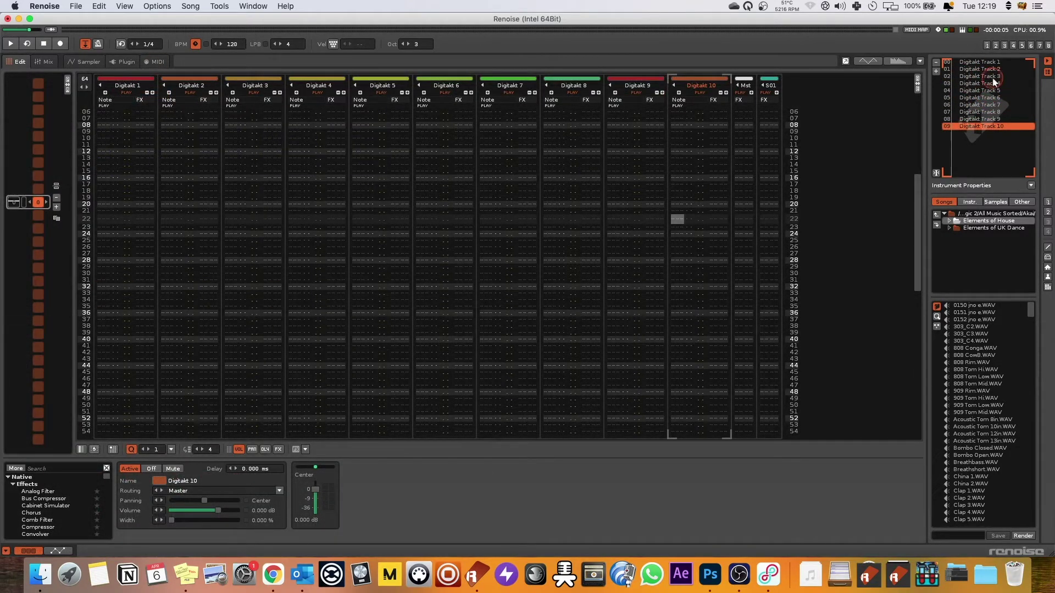
- Set Elektron Digitakt as MIDI input device and channel for Digitakt Track 3 to 5
left_click(993, 78)
left_click(156, 61)
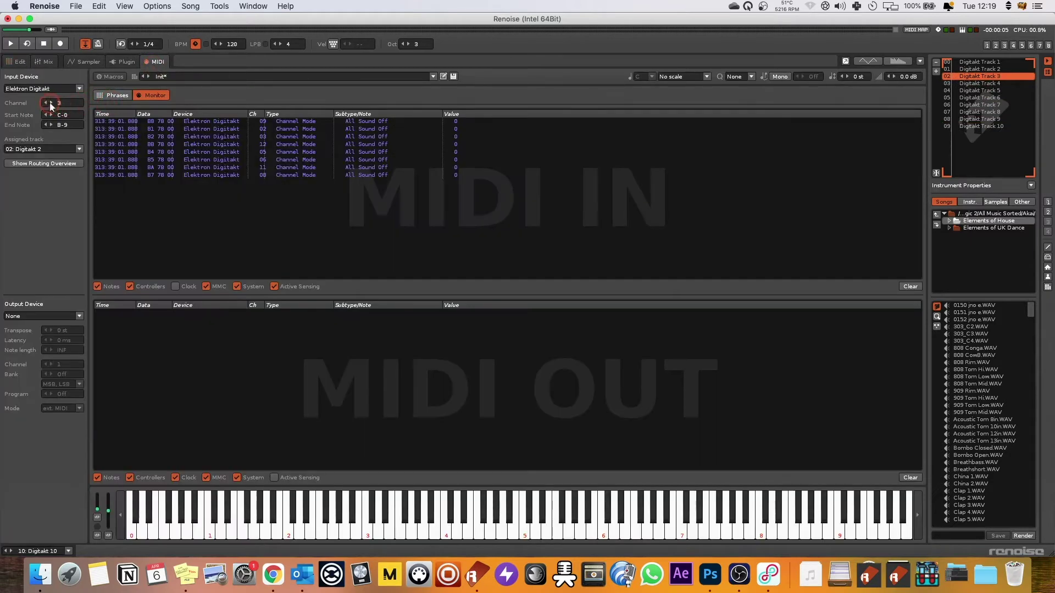
left_click(975, 84)
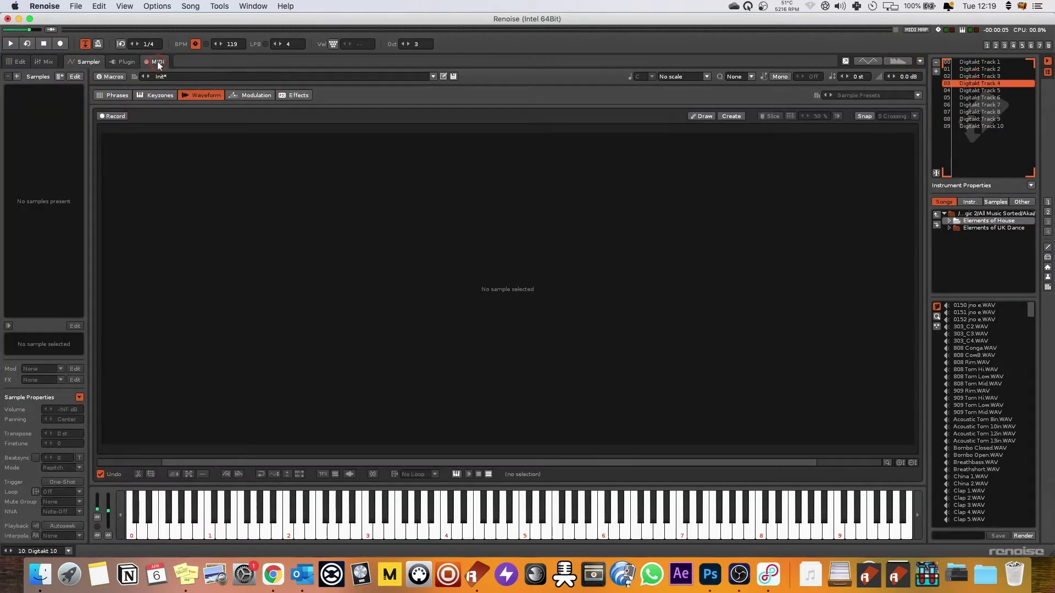
left_click(71, 89)
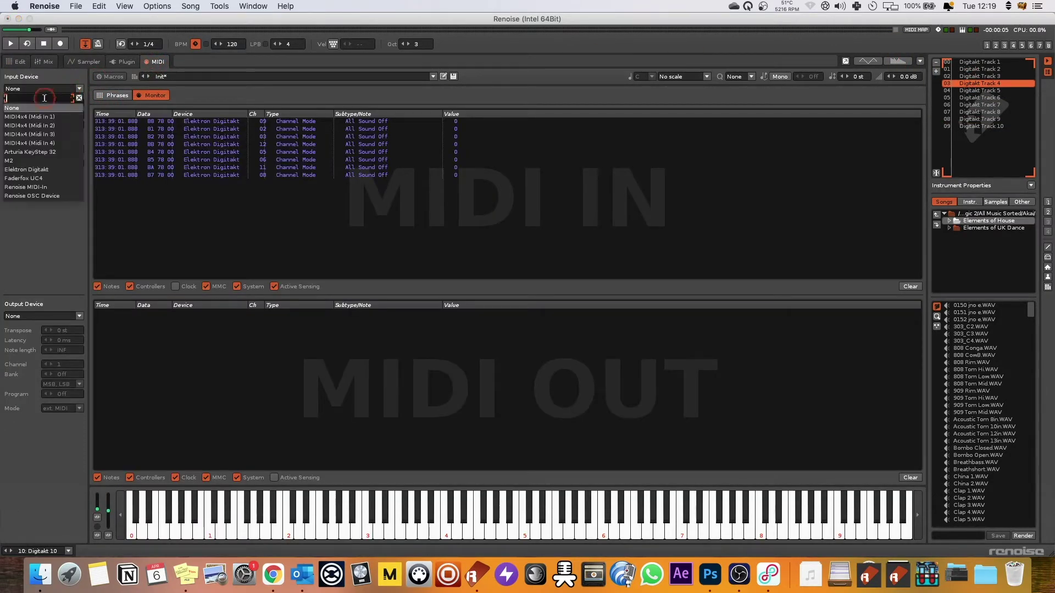
left_click(50, 150)
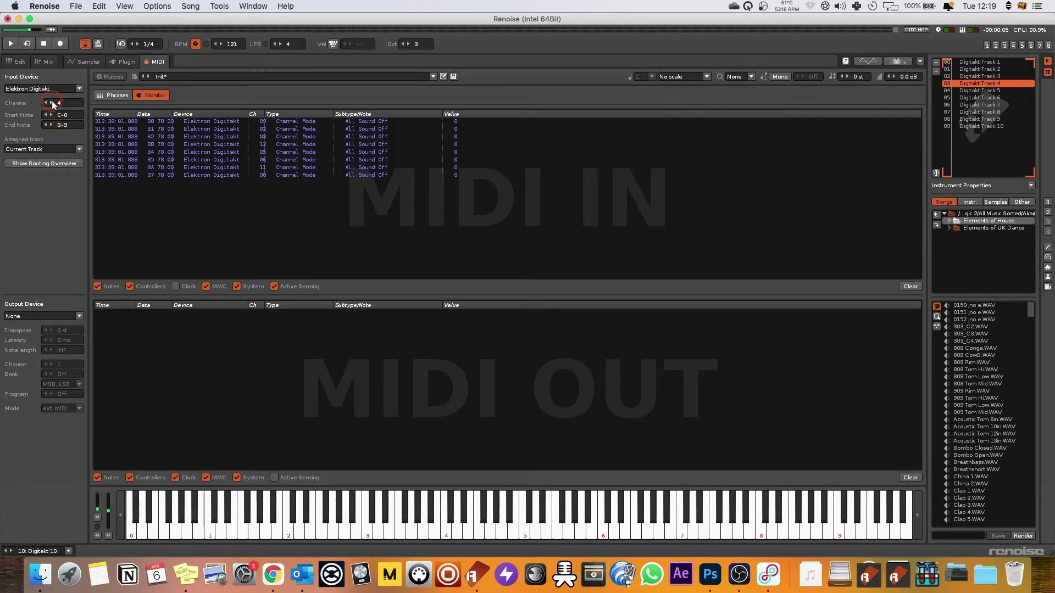
left_click(979, 91)
left_click(155, 61)
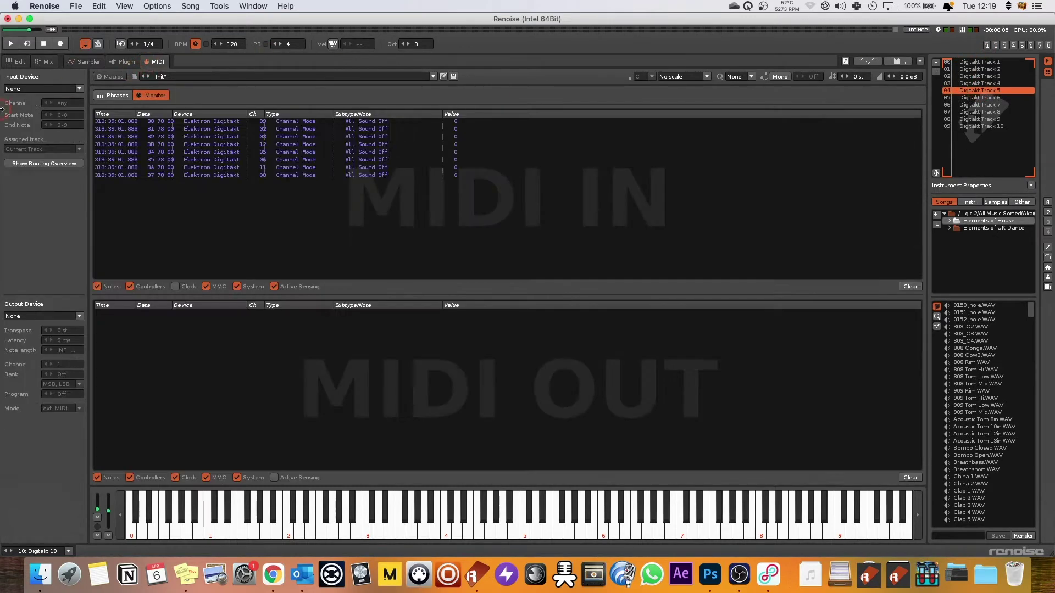
left_click(29, 89)
left_click(47, 162)
left_click(55, 103)
- Set Elektron Digitakt input and channels for Digitakt Track 7 and Track 10 (channel 10)
left_click(980, 104)
left_click(52, 165)
left_click(73, 95)
left_click(51, 101)
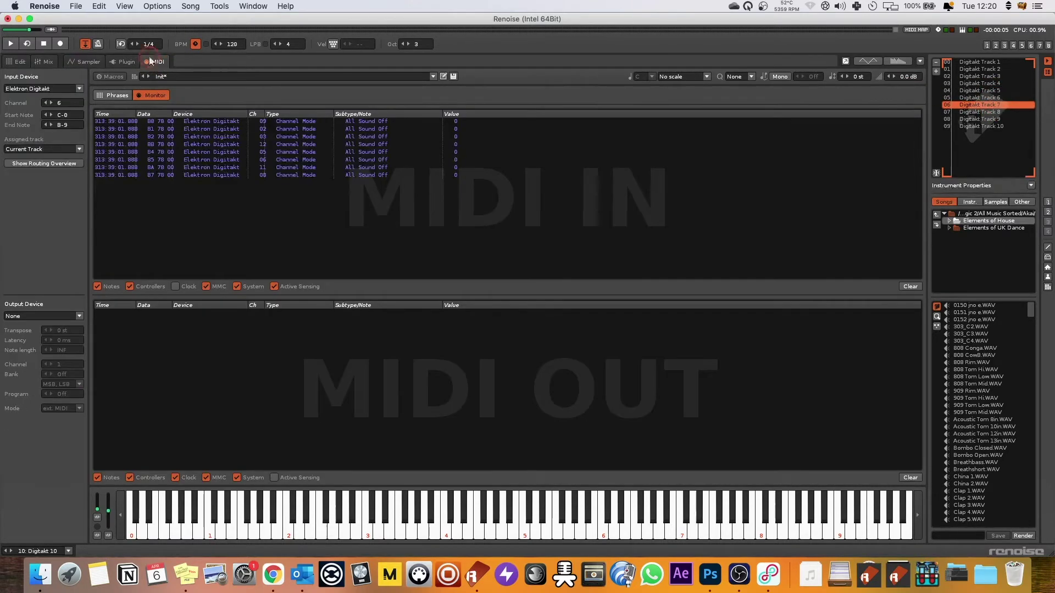
left_click(980, 125)
left_click(42, 88)
left_click(26, 169)
left_click(63, 101)
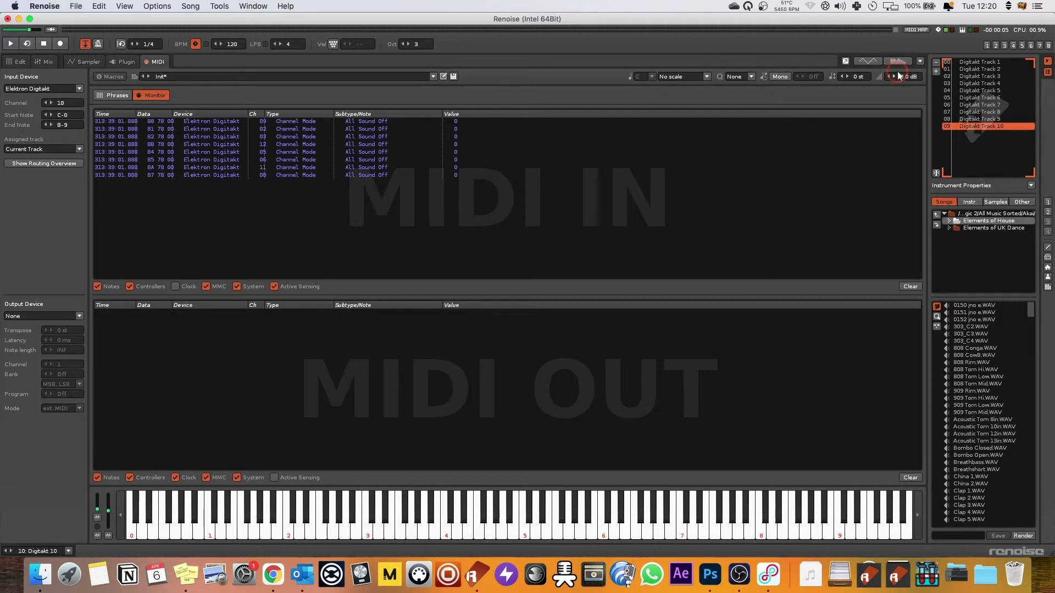
- Show spectrum analyser scopes above the pattern editor and undo the inserted sample
left_click(11, 63)
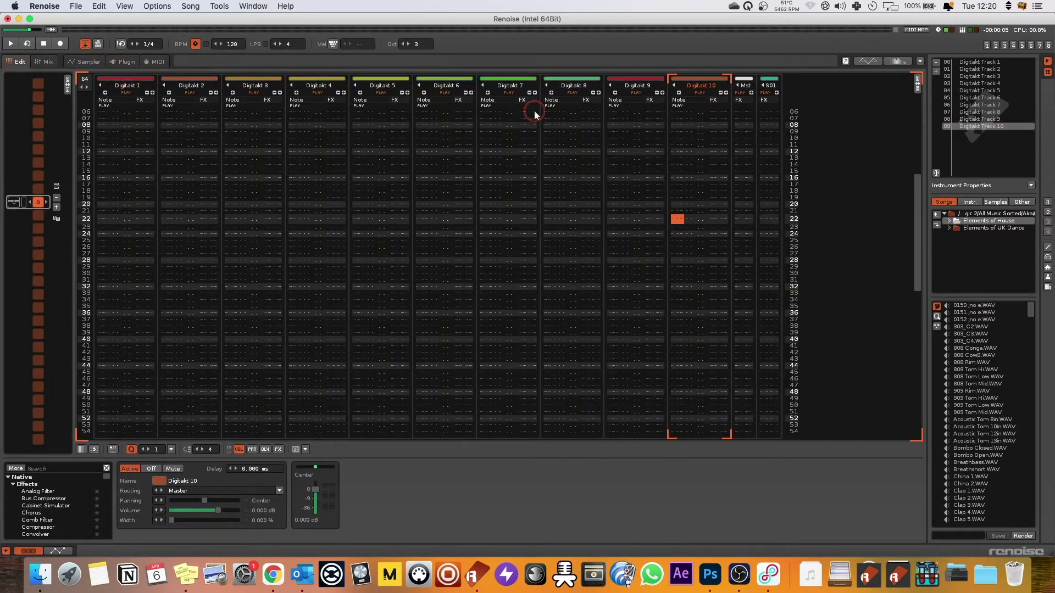
left_click(878, 60)
left_click(898, 61)
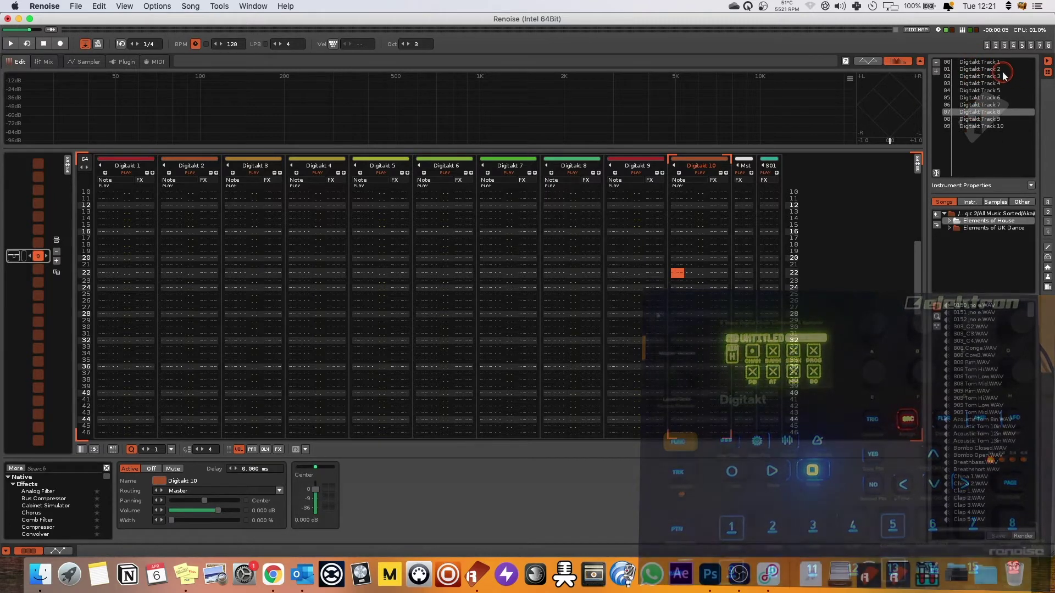
key("super+z")
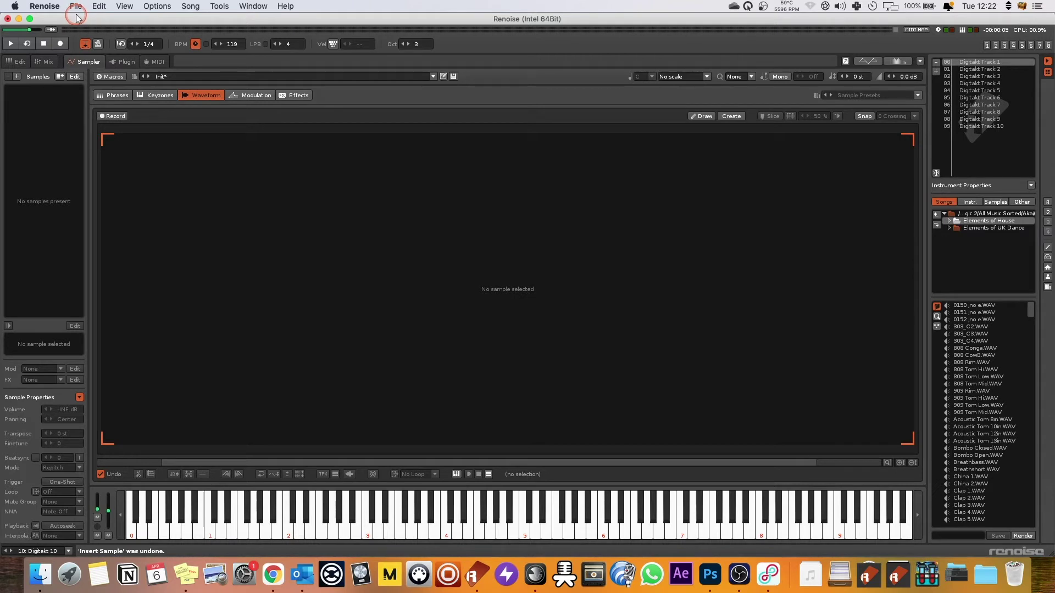
- Use Save Song As to store the song in Templates as 'Digitakt Template 3.xrns'
left_click(75, 7)
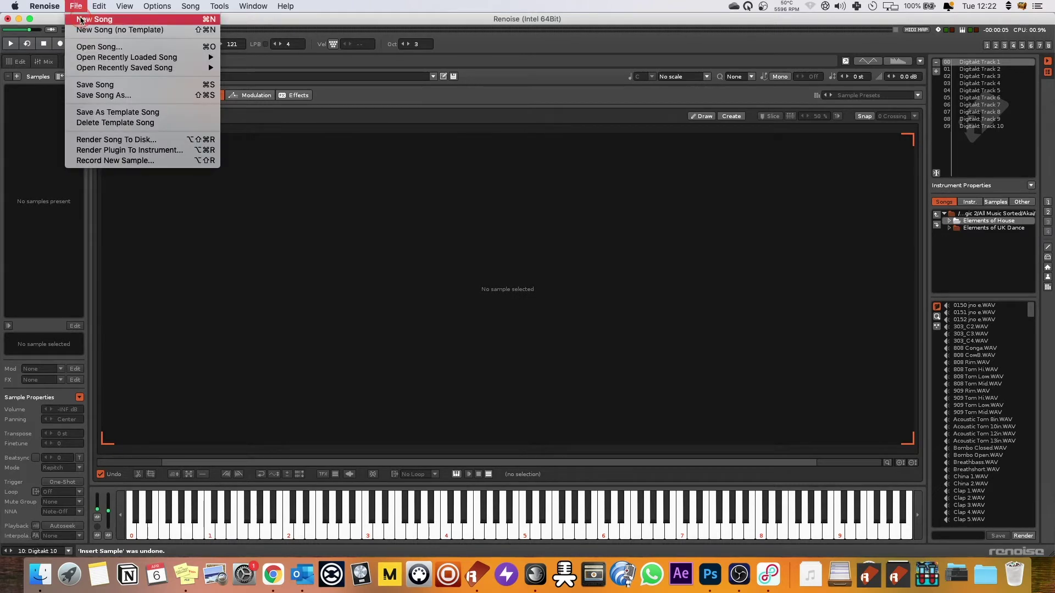
left_click(130, 96)
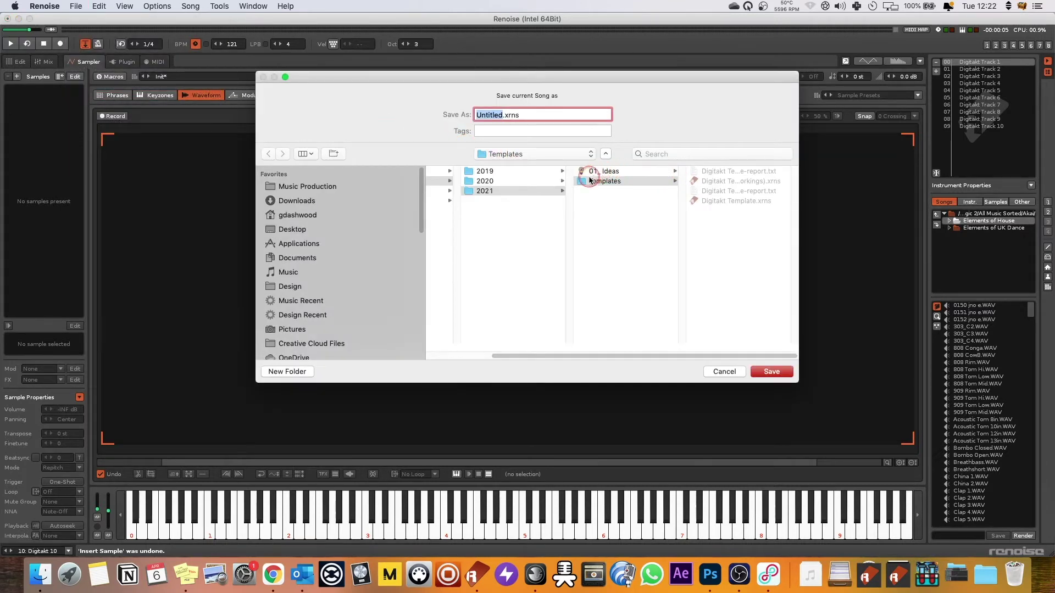
left_click(730, 201)
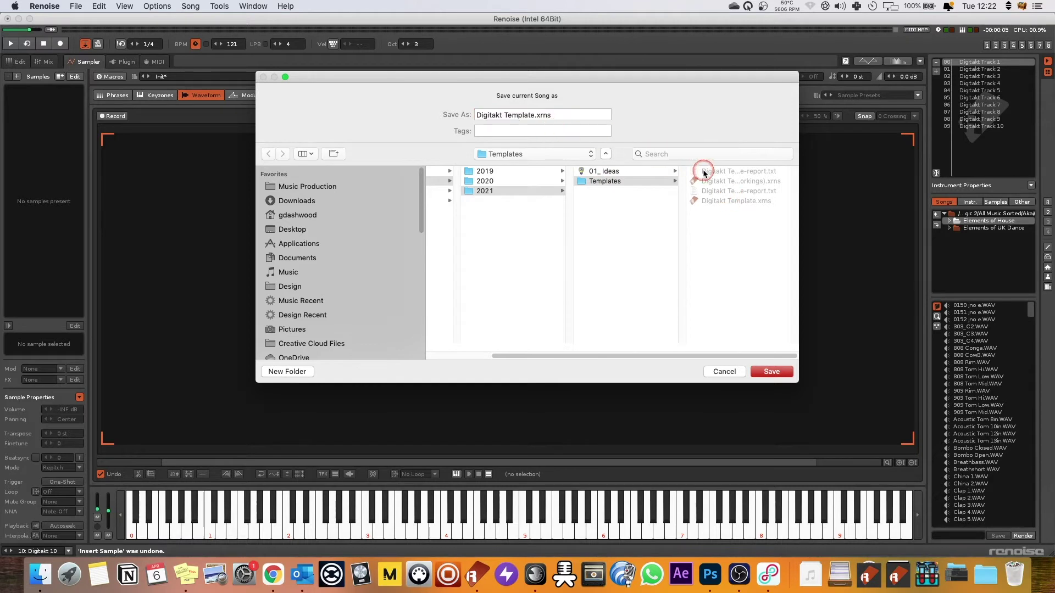
left_click(709, 181)
left_click(554, 119)
left_click(597, 114)
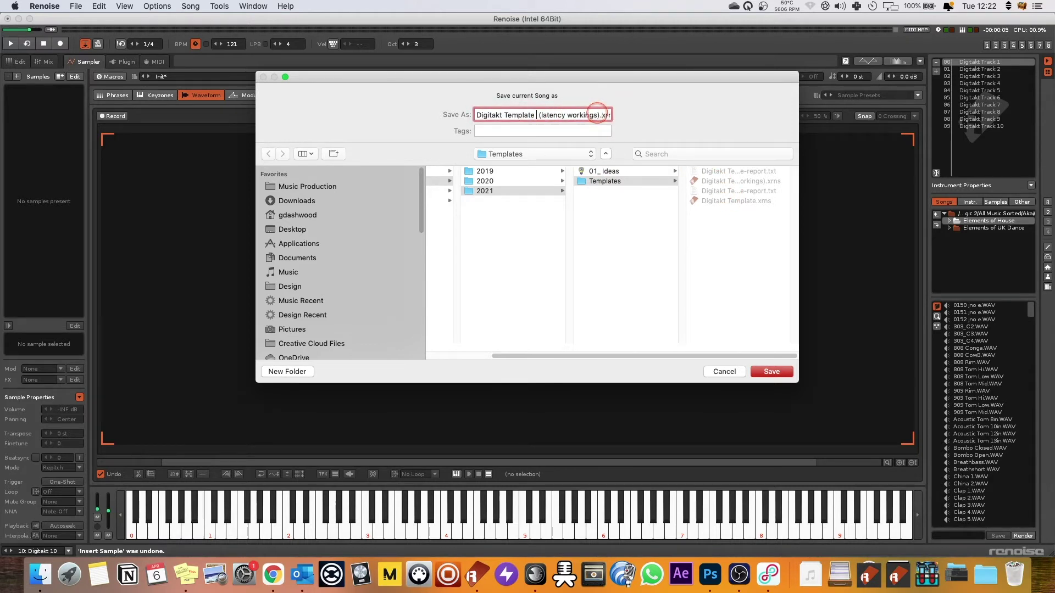
left_click_drag(603, 114, 555, 114)
key("BackSpace")
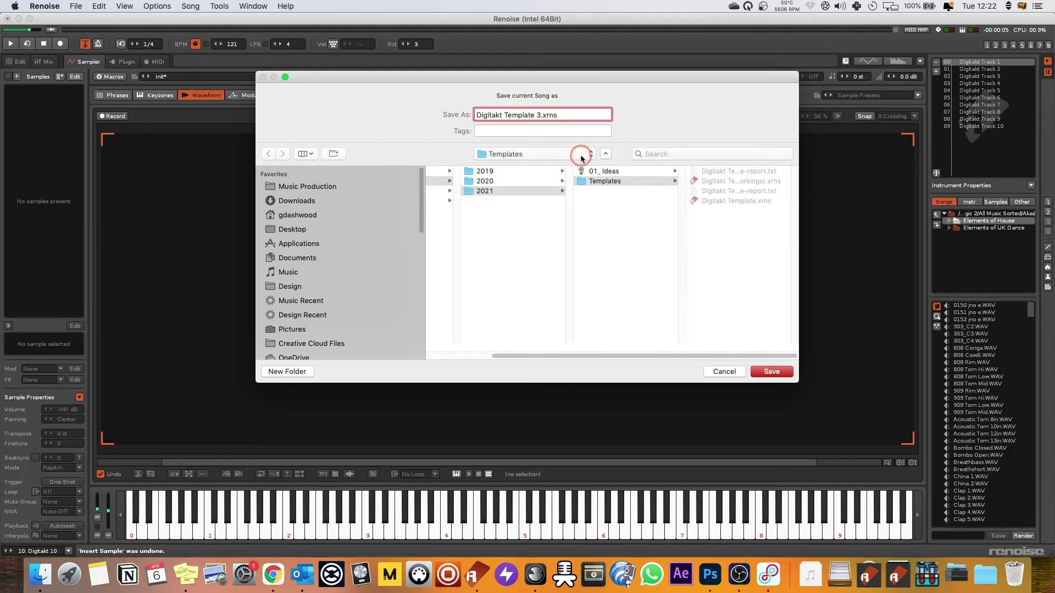
key("Return")
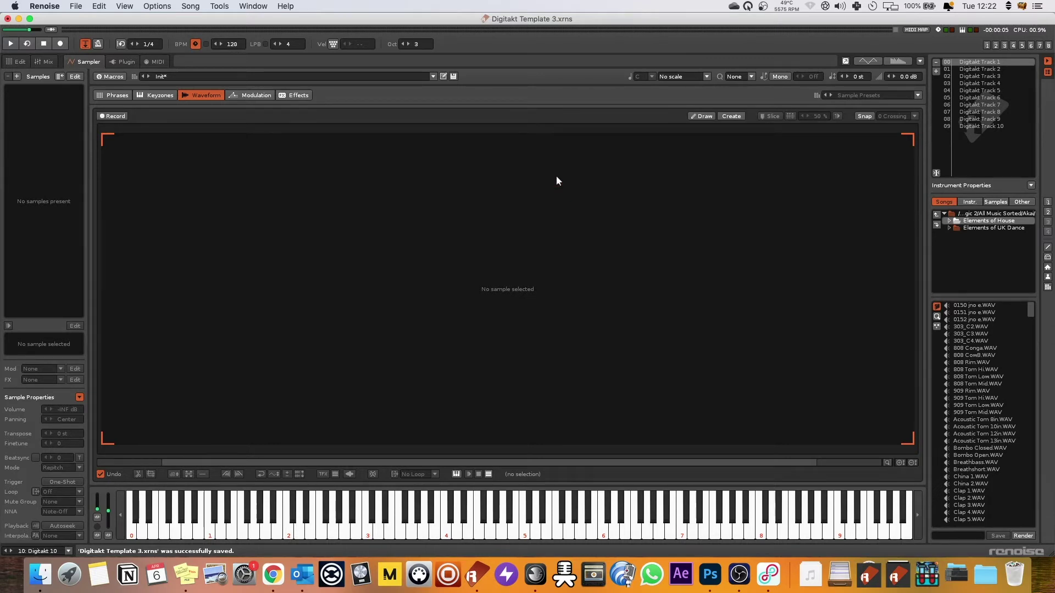
- Load the looperman chord sample into the waveform editor and add slice 01 at its start
left_click(778, 150)
left_click_drag(384, 236, 456, 256)
left_click(306, 212)
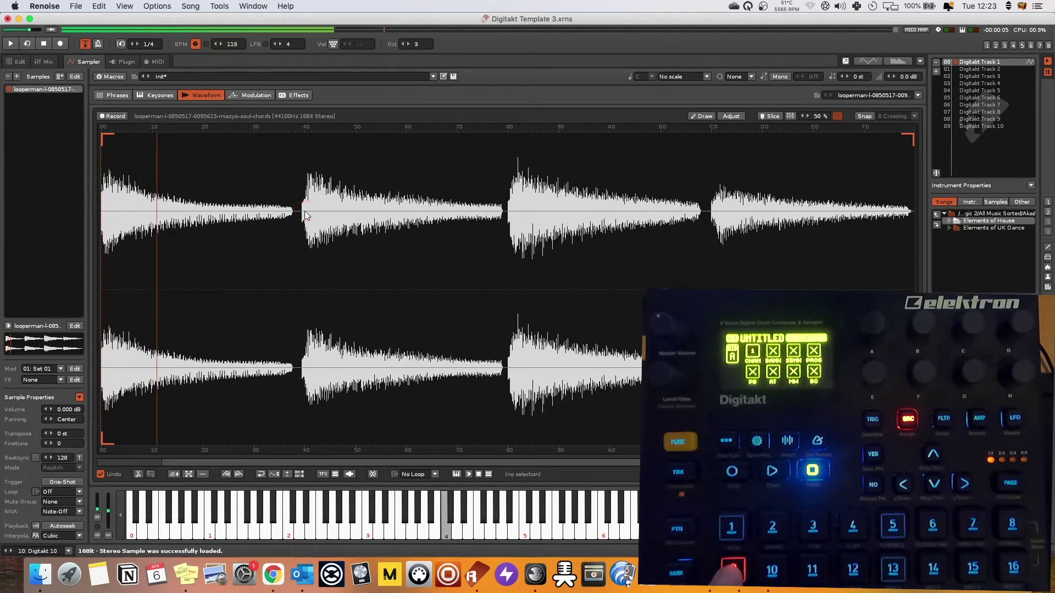
left_click(306, 214)
left_click(296, 214)
left_click(225, 195)
double_click(108, 205)
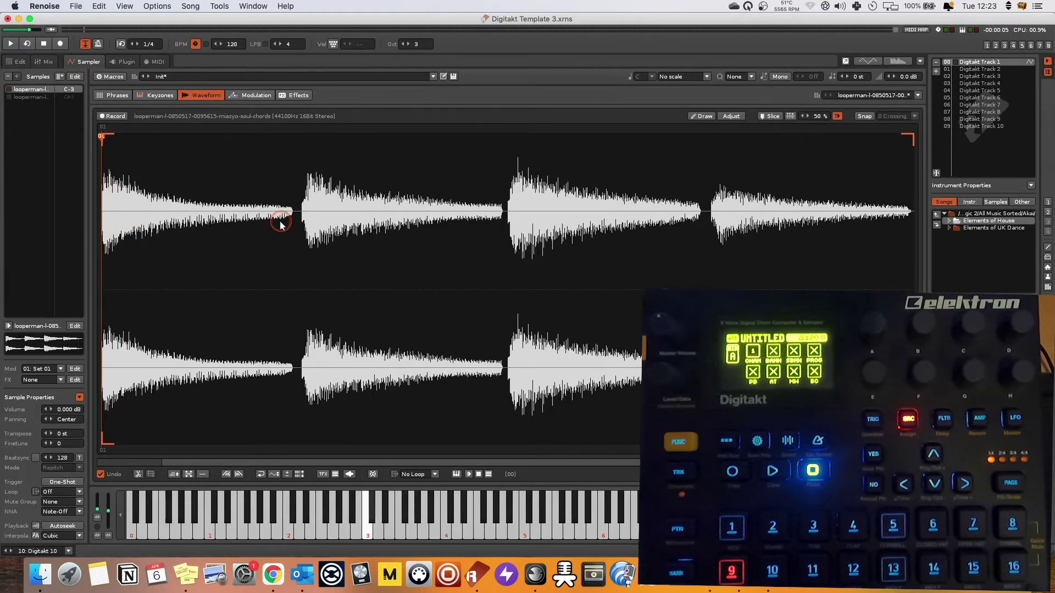
- Add slice markers where the second, third and fourth chords begin
left_click(299, 215)
scroll(308, 214, "up", 5)
left_click(339, 215)
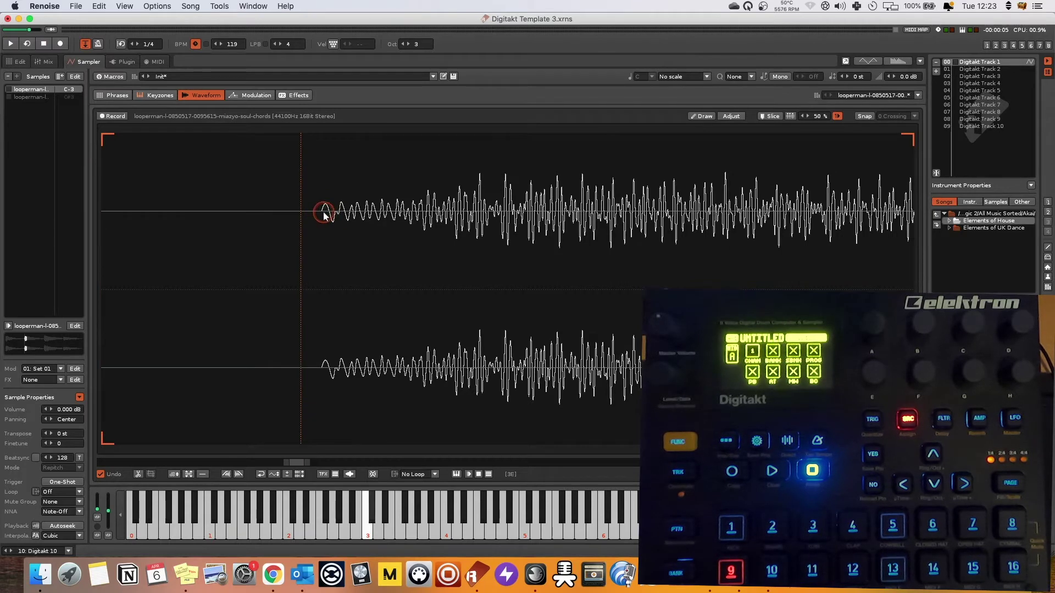
double_click(324, 213)
scroll(370, 218, "down", 5)
scroll(384, 217, "up", 6)
left_click(430, 216)
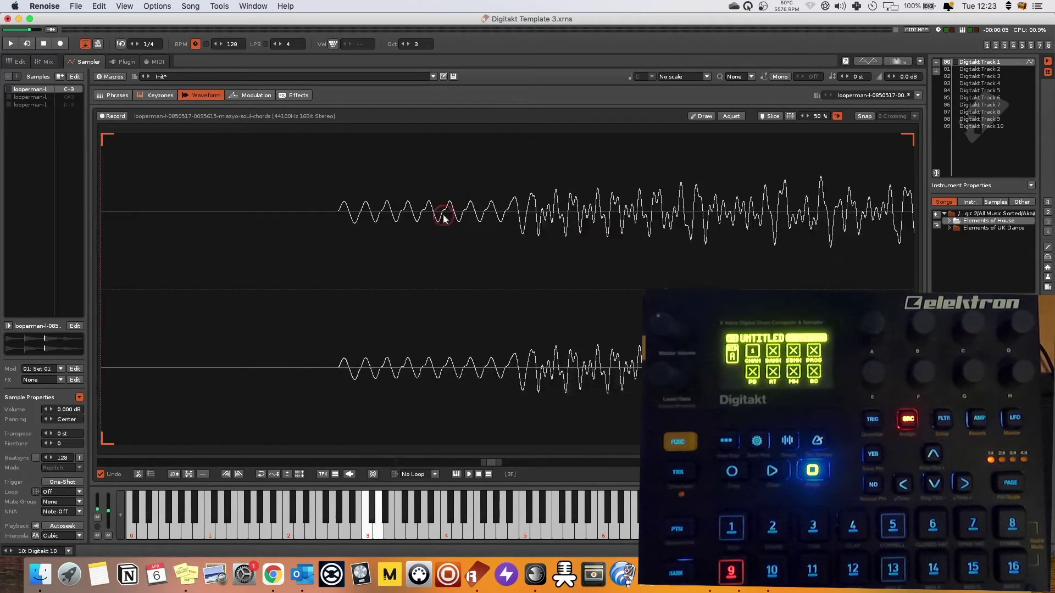
double_click(337, 212)
scroll(357, 212, "down", 6)
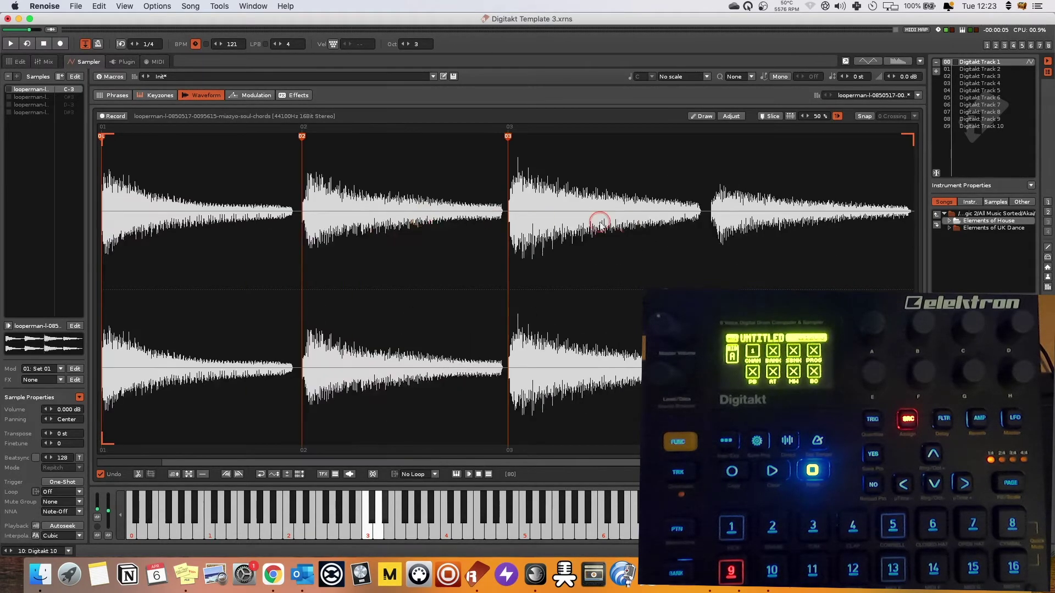
scroll(681, 213, "up", 6)
scroll(517, 216, "down", 5)
left_click(475, 215)
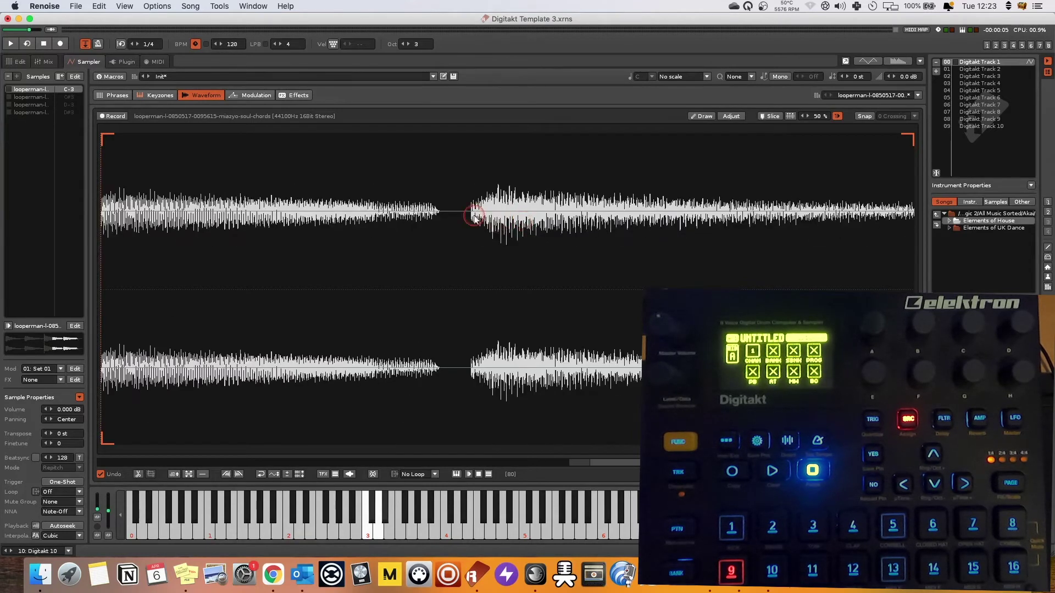
left_click(470, 214)
double_click(470, 215)
scroll(464, 222, "down", 6)
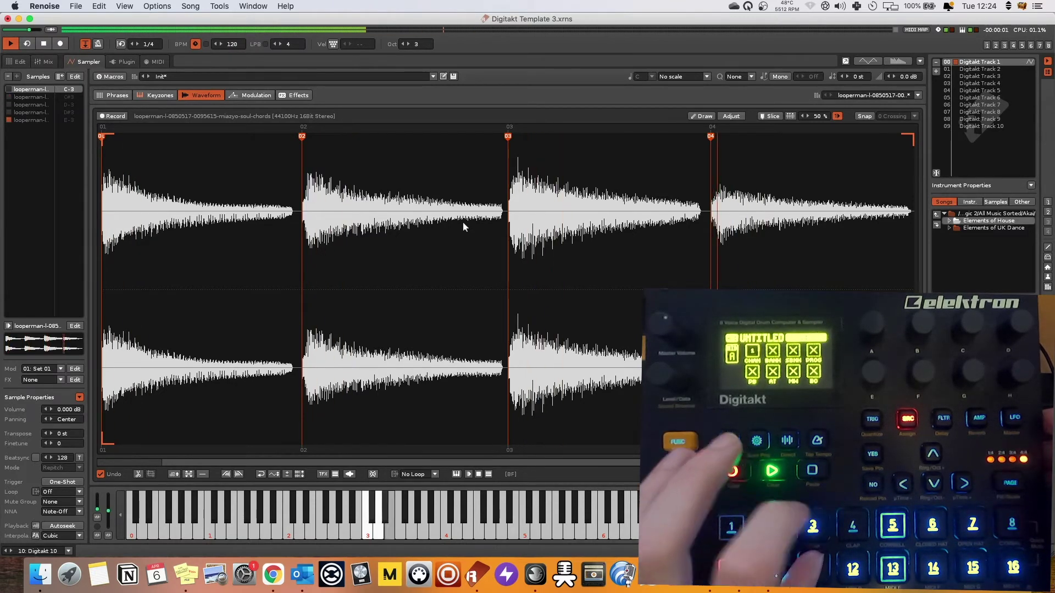
- Switch the instrument to Mono, compare with Mono off, then leave Mono on
left_click(777, 74)
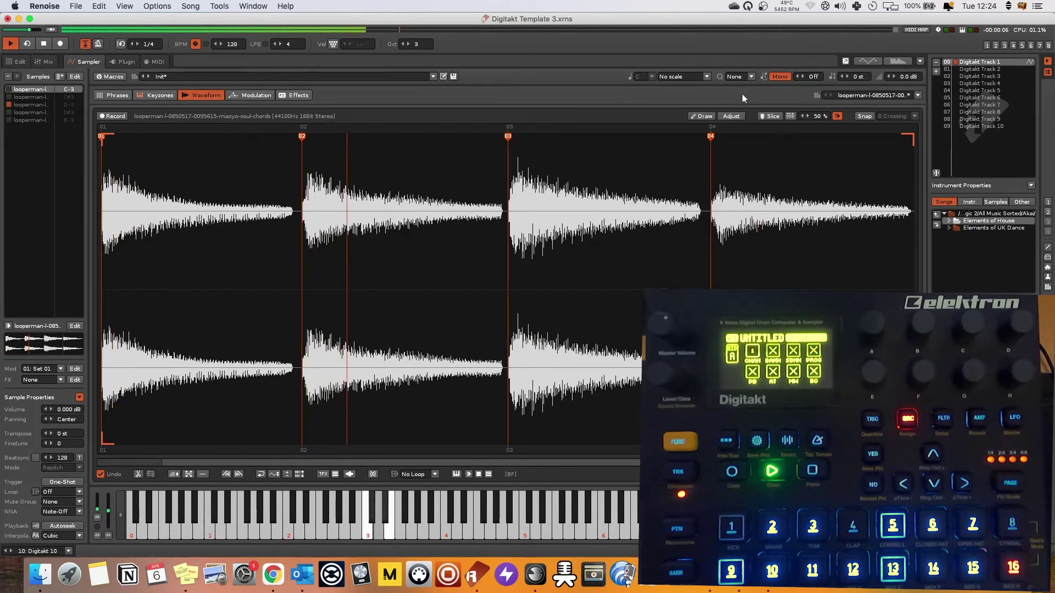
left_click(782, 76)
left_click(782, 75)
left_click(665, 132)
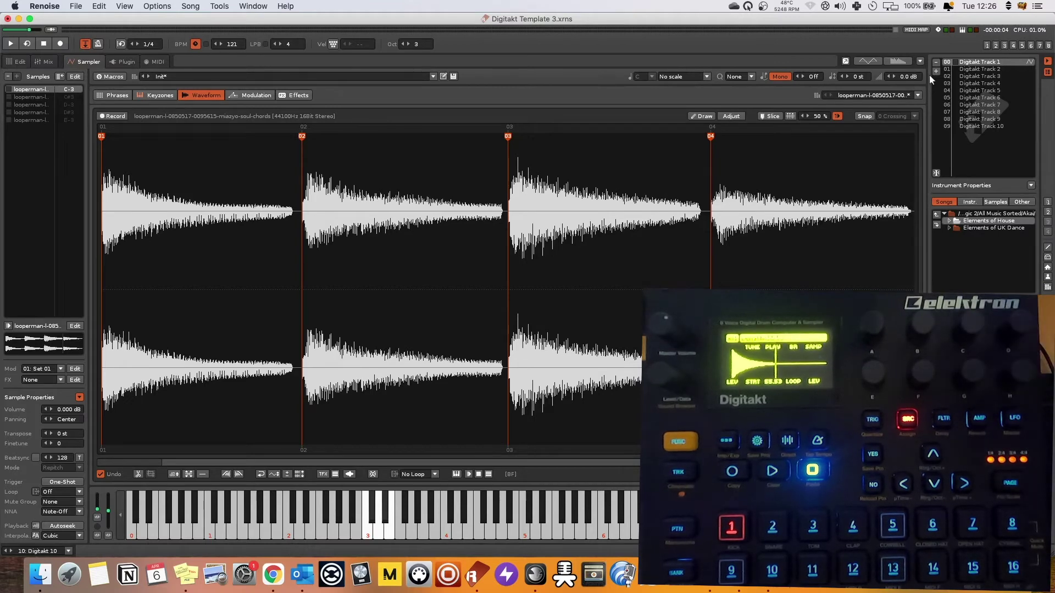
- Nudge slice marker 03 slightly later, then press F2 for the pattern editor
scroll(502, 208, "up", 5)
scroll(371, 217, "up", 5)
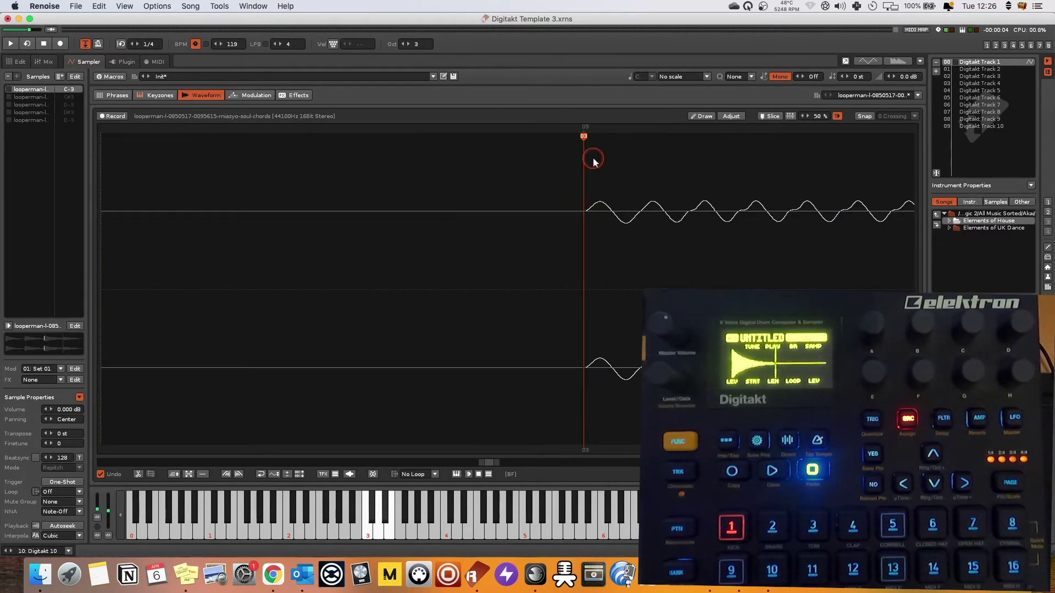
left_click_drag(584, 137, 587, 142)
scroll(591, 175, "down", 10)
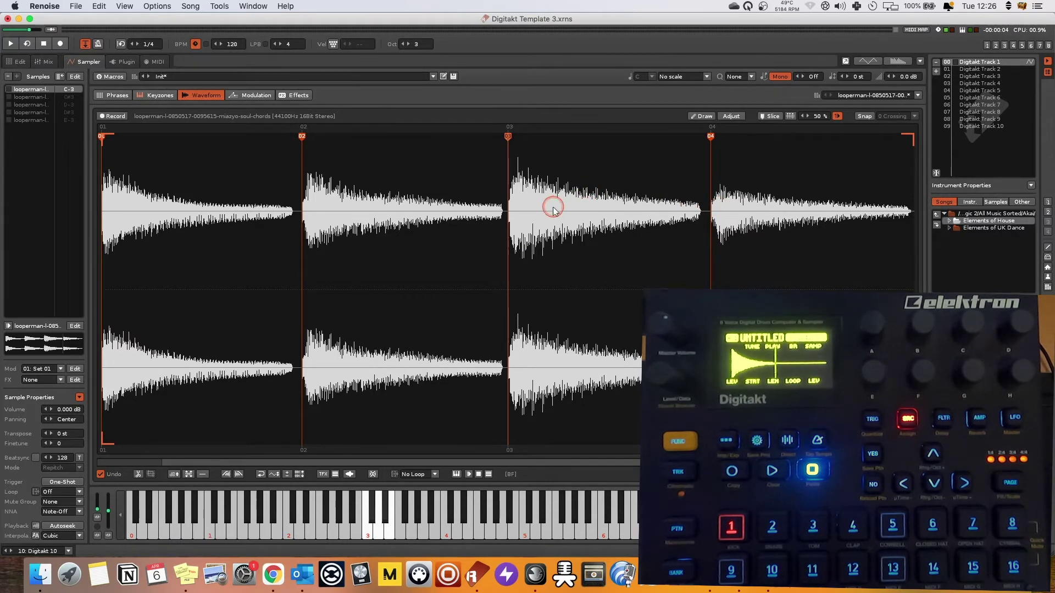
key("F2")
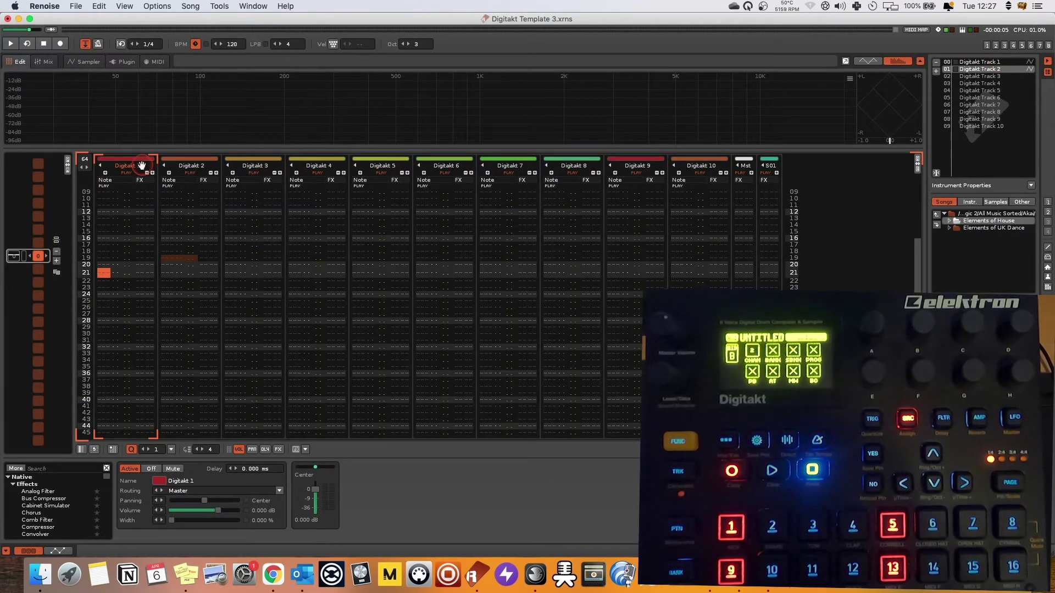
- Add an Analog Filter to the Digitakt 1 track and set it to high-pass
left_click(39, 468)
type("filter")
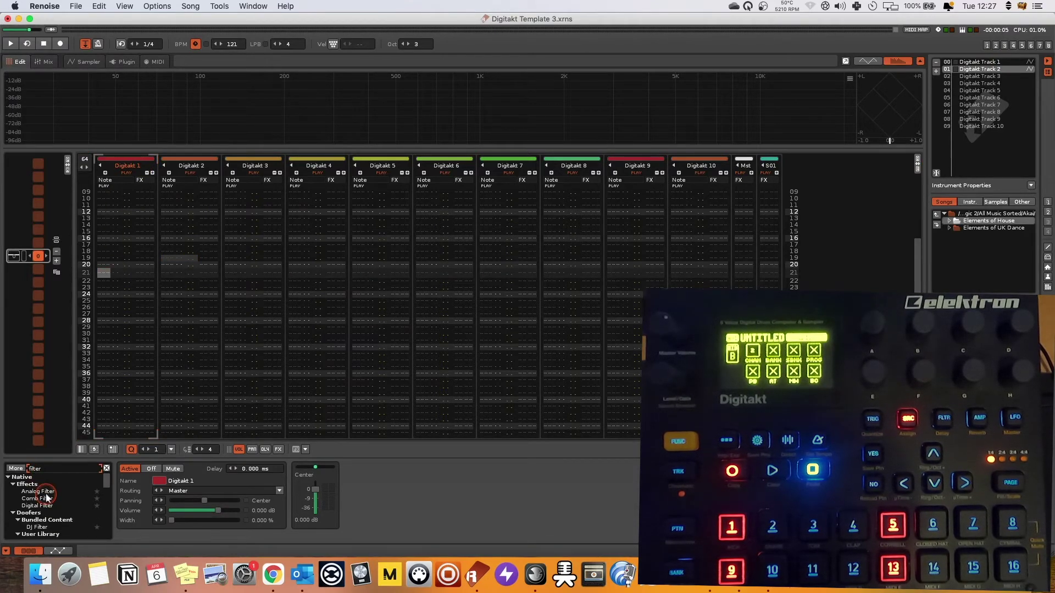
left_click_drag(38, 491, 307, 491)
left_click(410, 481)
- Add an LFO after the Analog Filter and raise its frequency
type("lfo")
left_click_drag(27, 491, 549, 494)
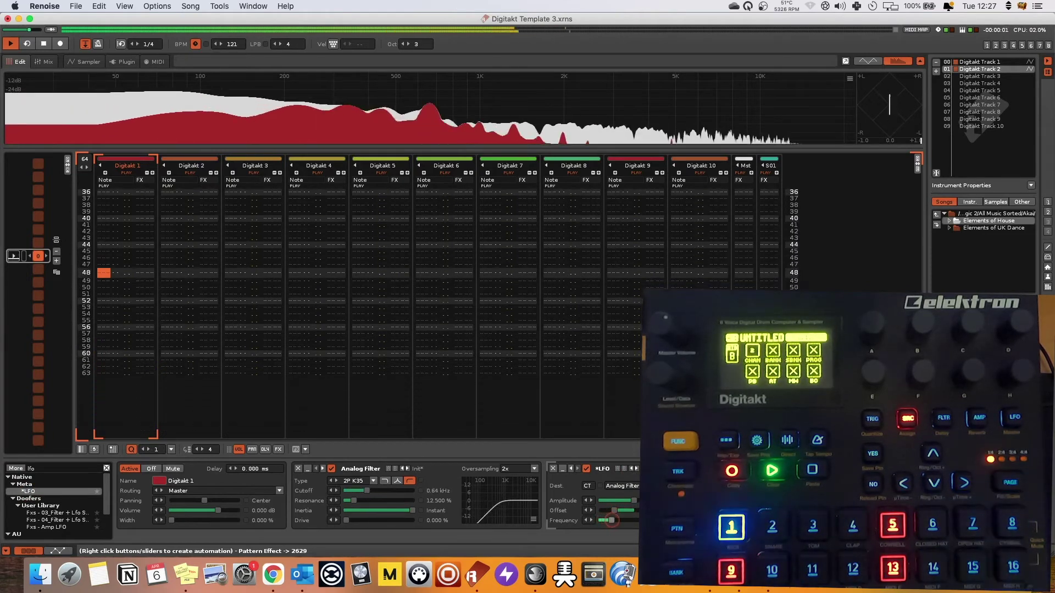
mouse_move(608, 519)
left_mouse_down()
mouse_move(619, 500)
mouse_move(616, 514)
left_mouse_up()
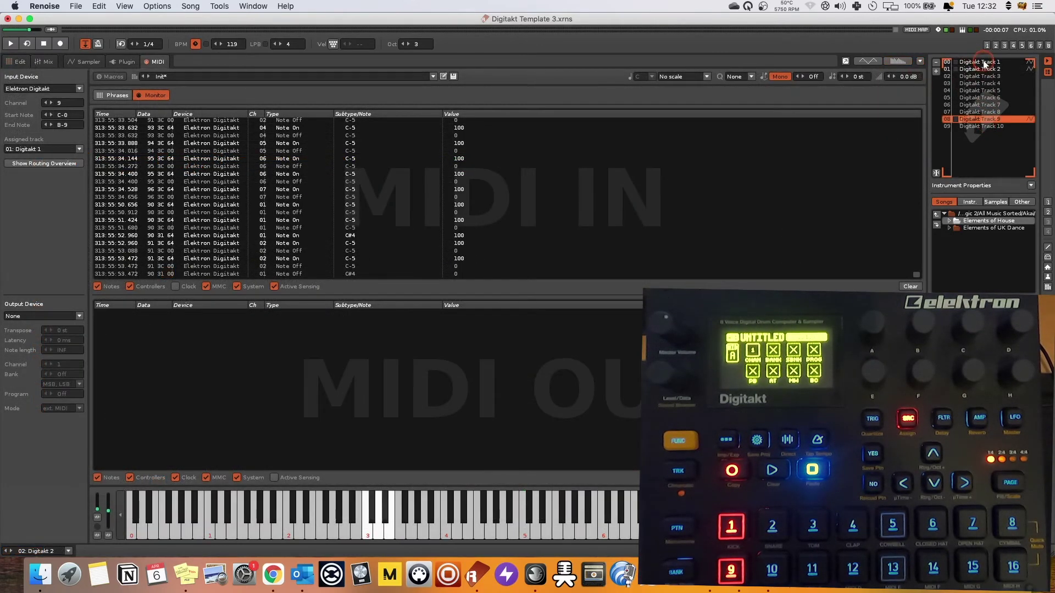
- Select instrument 08 and select the first slice of its soul-chords sample
left_click(982, 62)
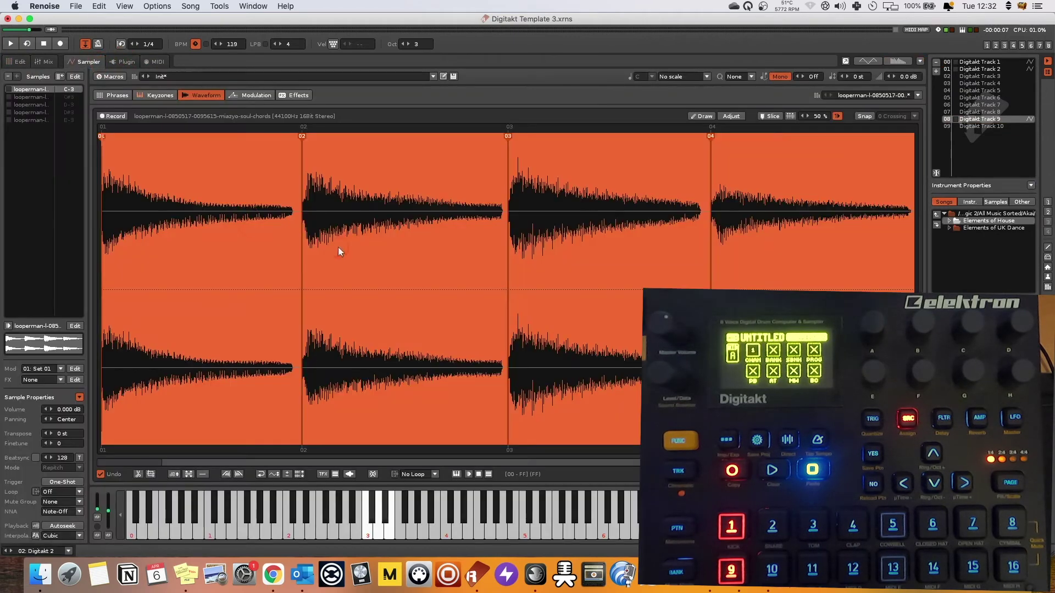
left_click(350, 219)
double_click(178, 227)
left_click(217, 228)
double_click(189, 222)
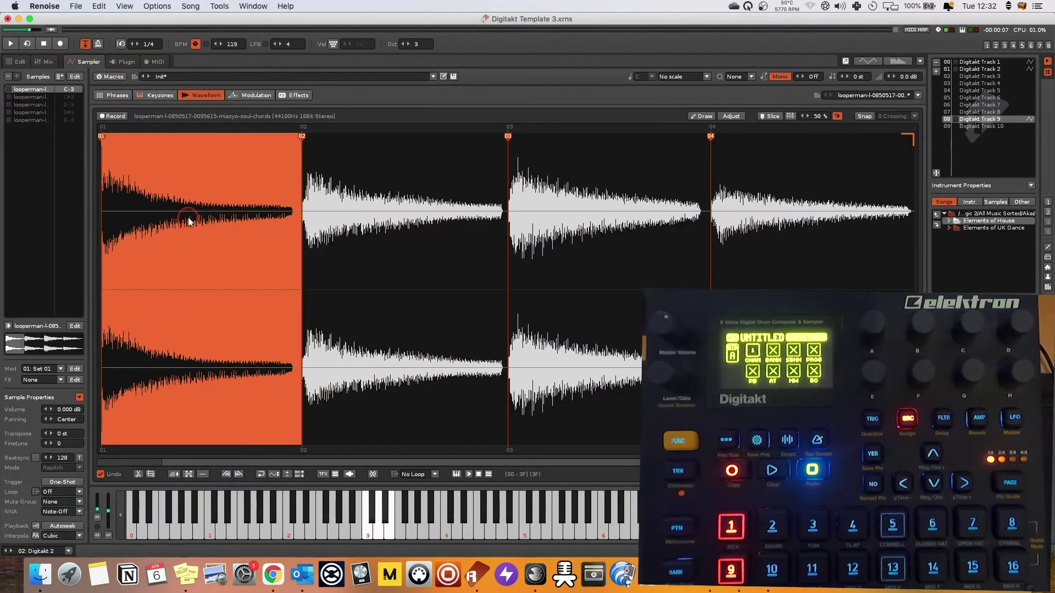
- Crop the sample down to that first chord slice and confirm
left_click(192, 475)
left_click(189, 475)
left_click(184, 476)
left_click(336, 198)
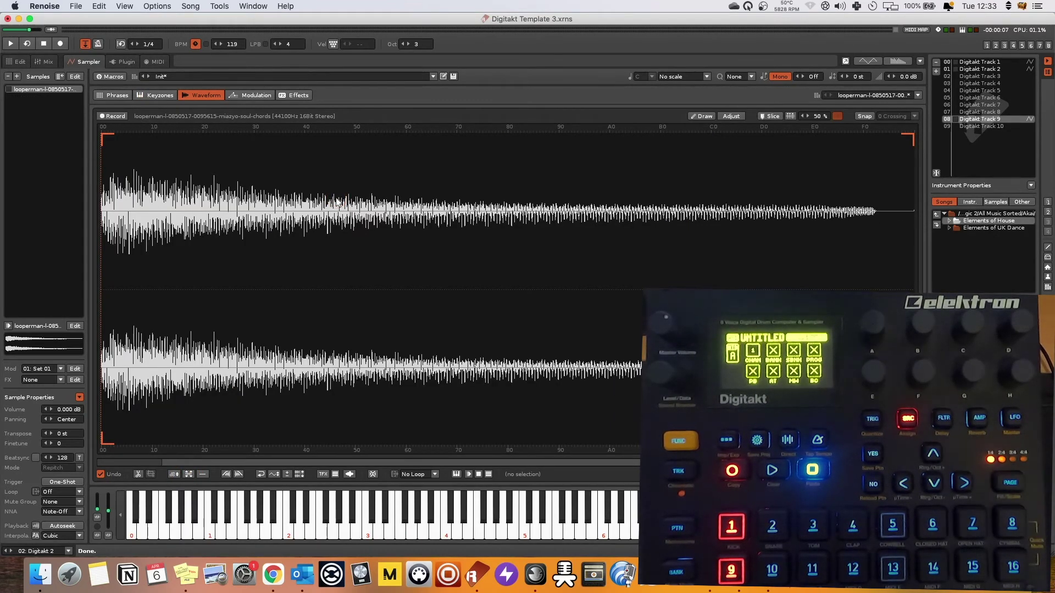
- Pick instrument 01 Digitakt Track 2 and bring up its sample in the sample editor
left_click(17, 61)
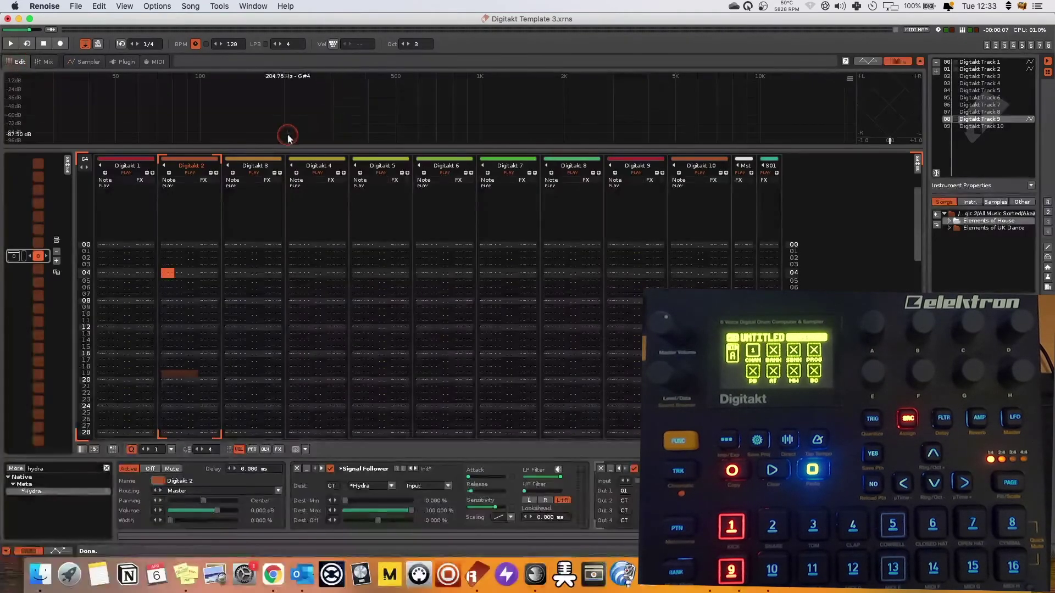
left_click(292, 189)
left_click(83, 63)
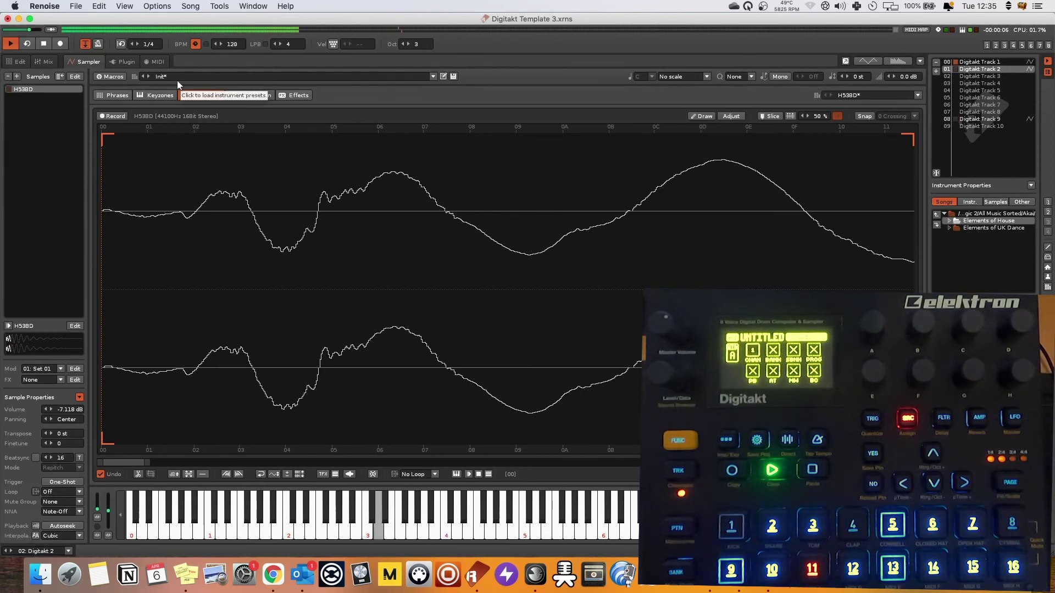
- Stop song playback
left_click(274, 125)
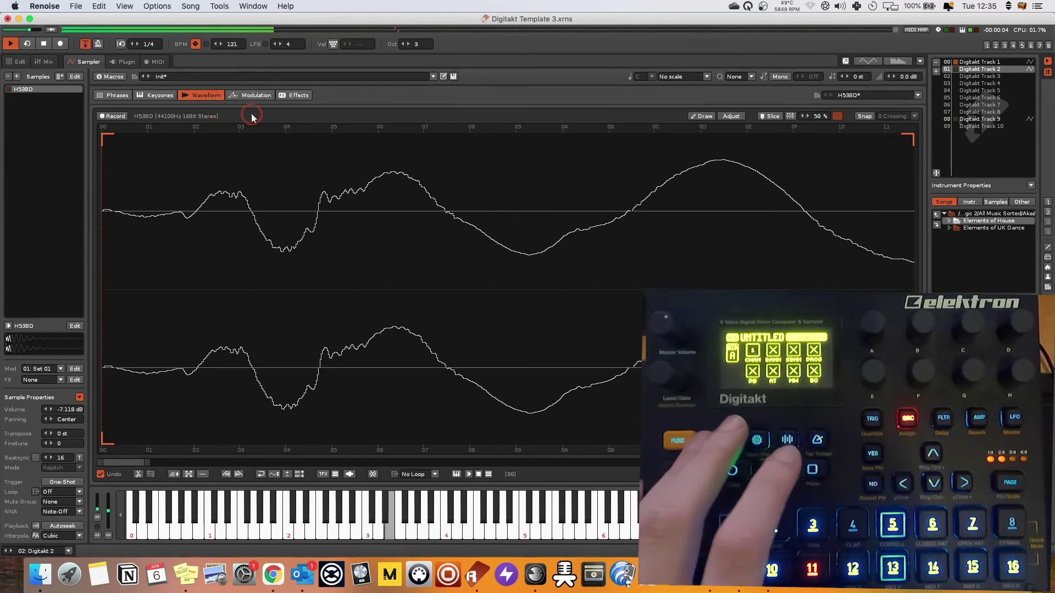